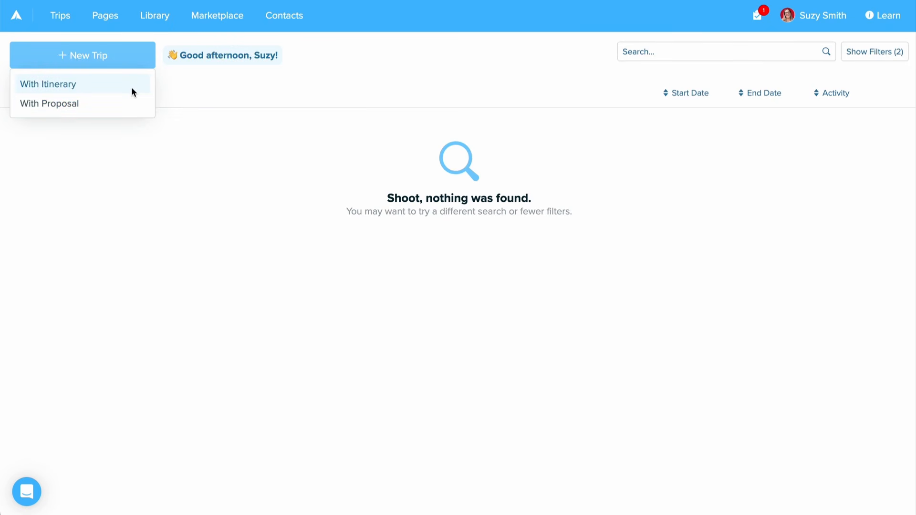
Step: Create a new trip with an itinerary and name the trip "Smith Family Vacation"
left_click(132, 91)
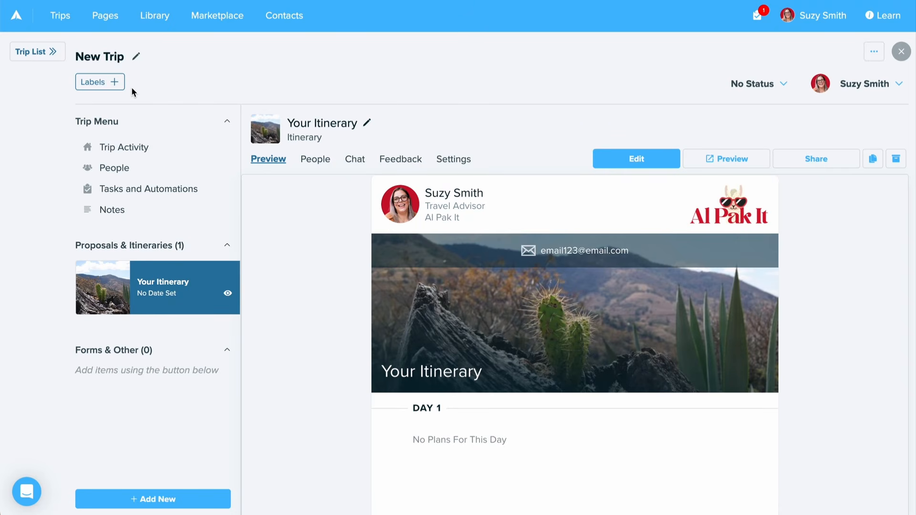
left_click(133, 56)
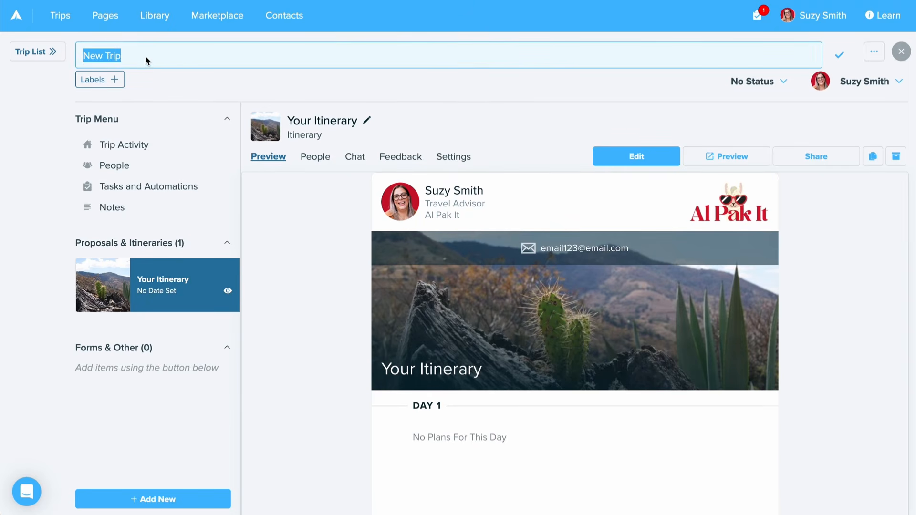
triple_click(165, 58)
type("Smith Famil")
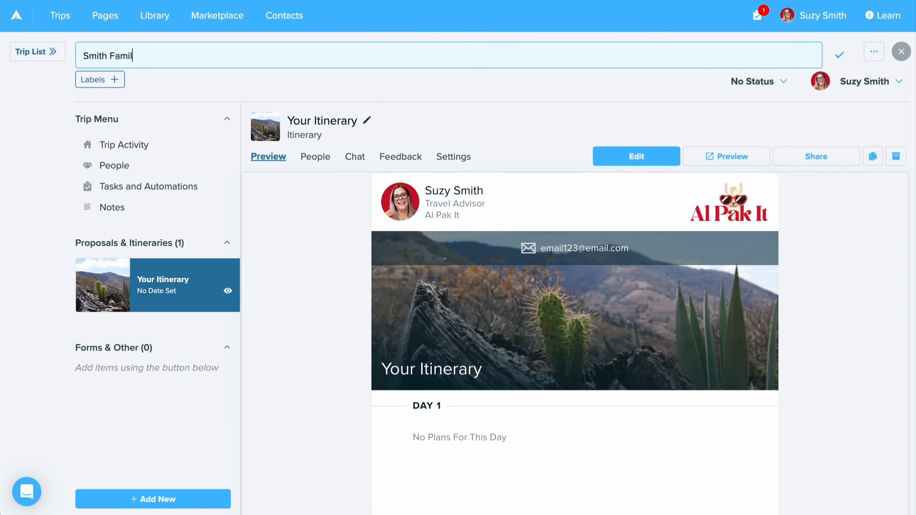
type("y Vacation")
key("Return")
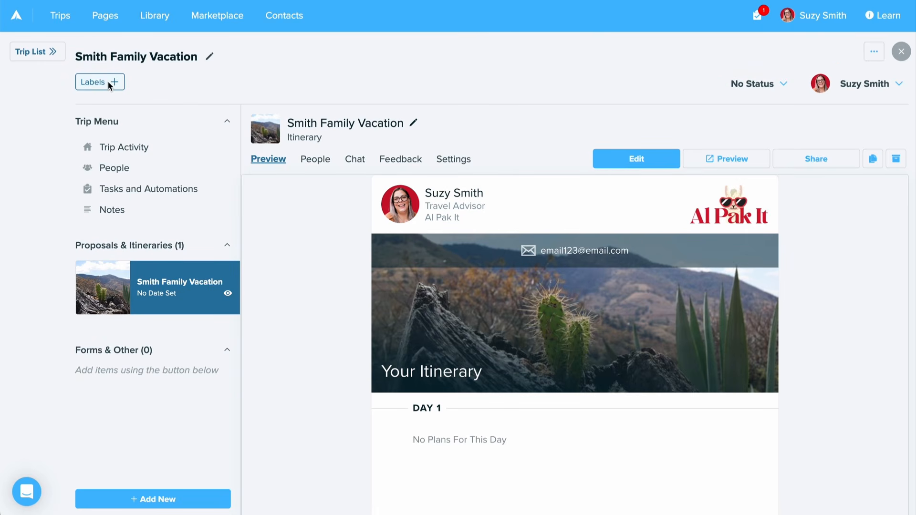
Step: Add the existing "cruise" label to the trip
left_click(107, 82)
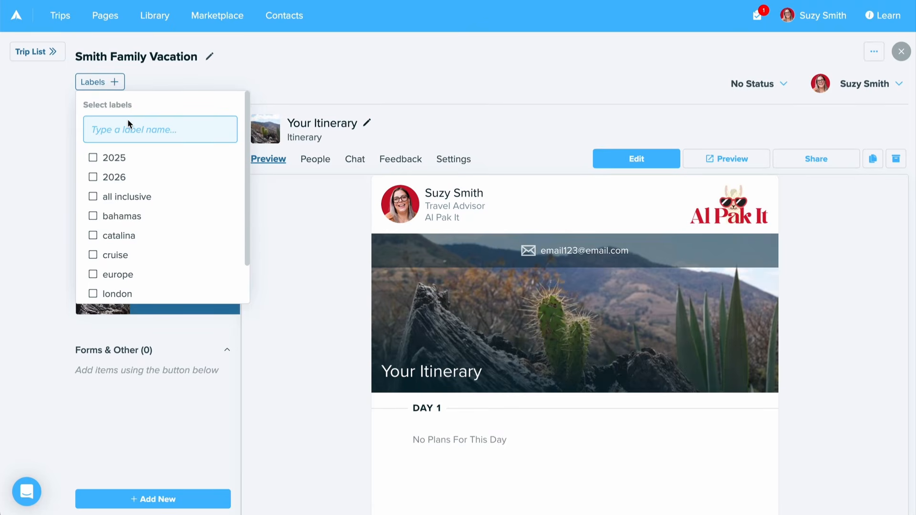
type("cruise")
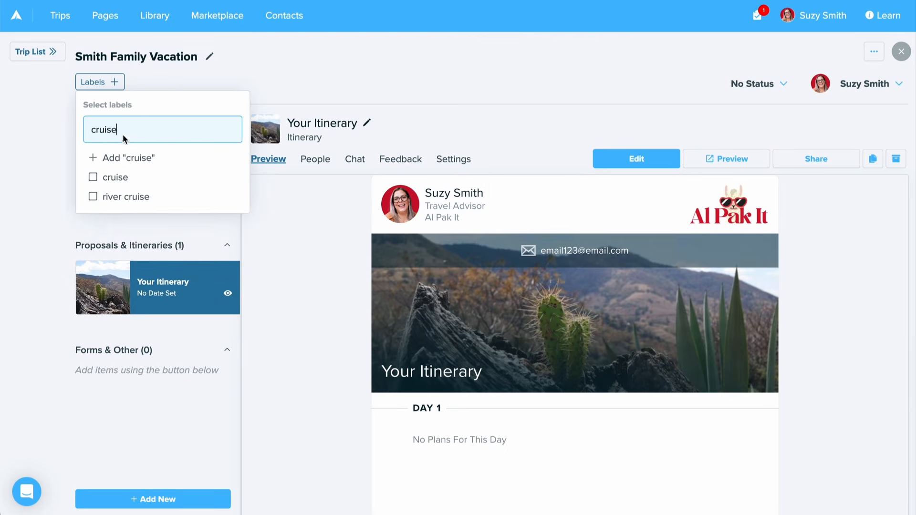
left_click(105, 180)
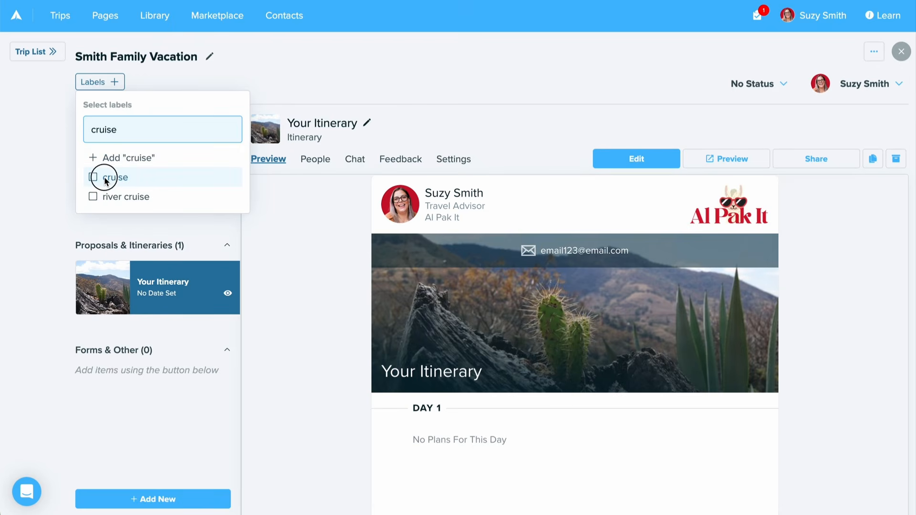
left_click(372, 93)
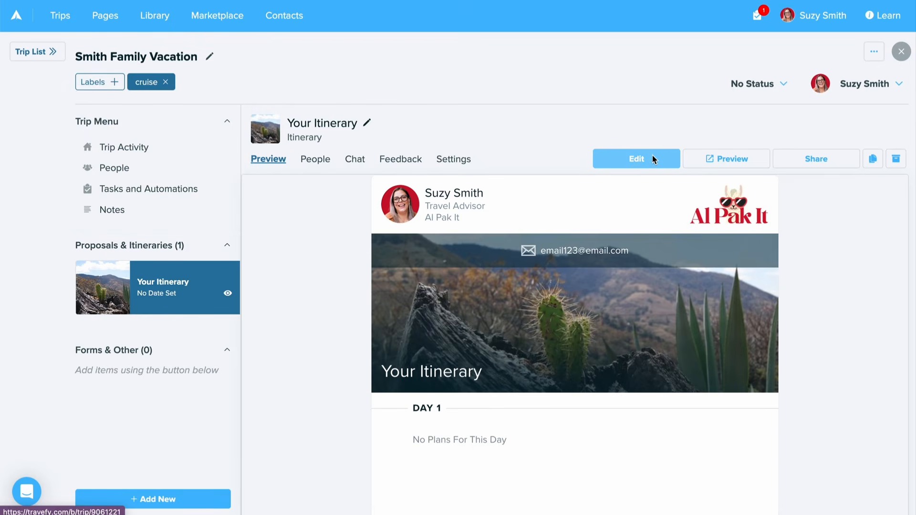
Step: Open the itinerary for editing and change its name in the settings to "Smith Family Cruise"
left_click(652, 159)
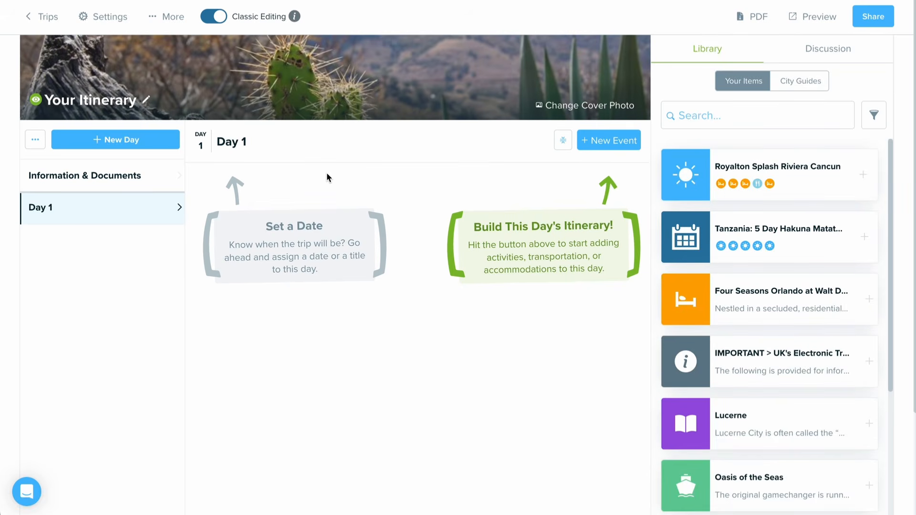
left_click(119, 25)
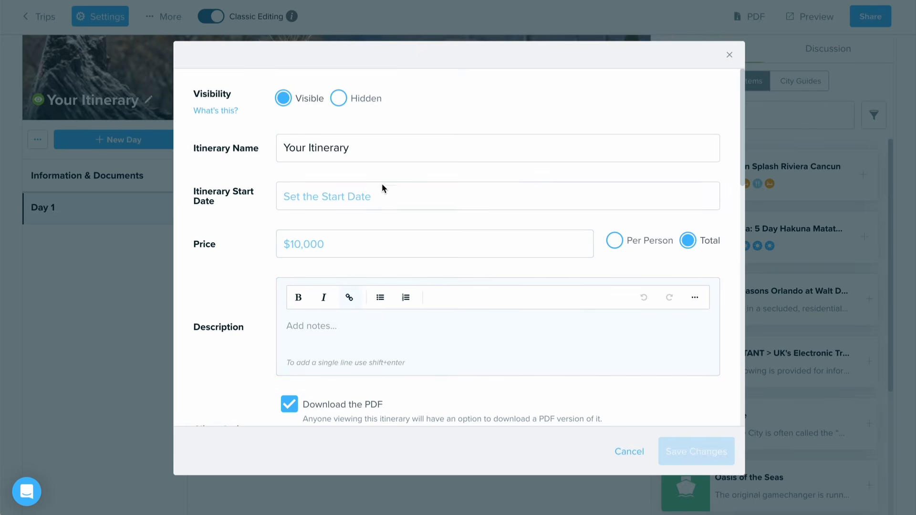
left_click(378, 159)
triple_click(376, 149)
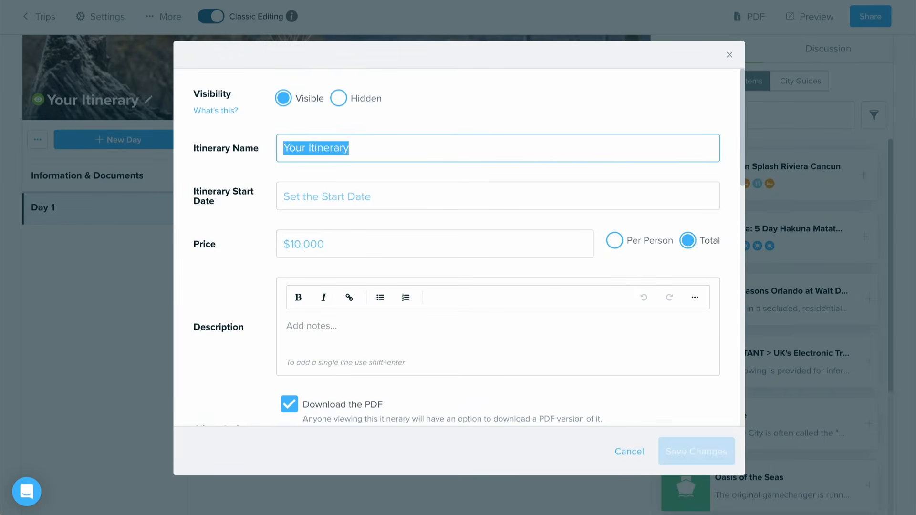
type("Smith Family Cruise")
Step: Set the itinerary start date to Sunday, September 20, 2026
left_click(400, 203)
double_click(442, 228)
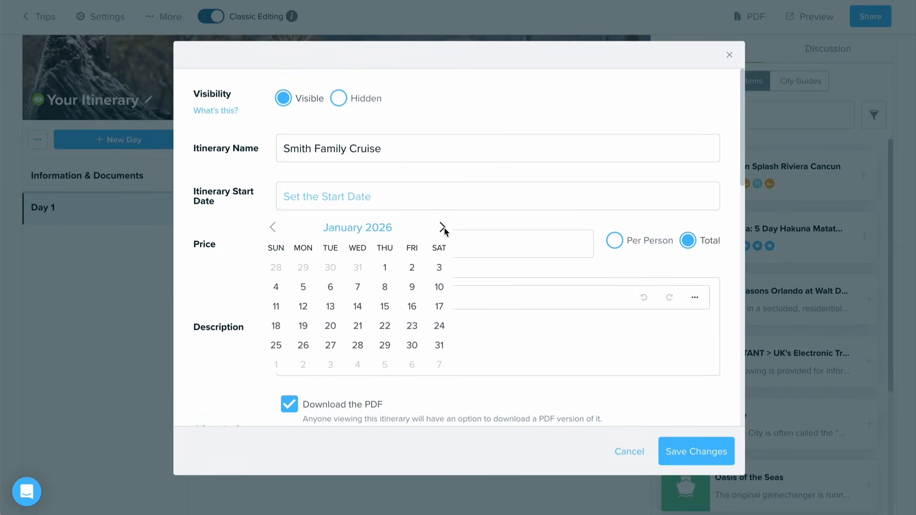
triple_click(442, 227)
double_click(442, 227)
triple_click(442, 227)
left_click(276, 326)
Step: Enter the itinerary price as "Starting at $3,000" and mark it as per person
left_click(376, 239)
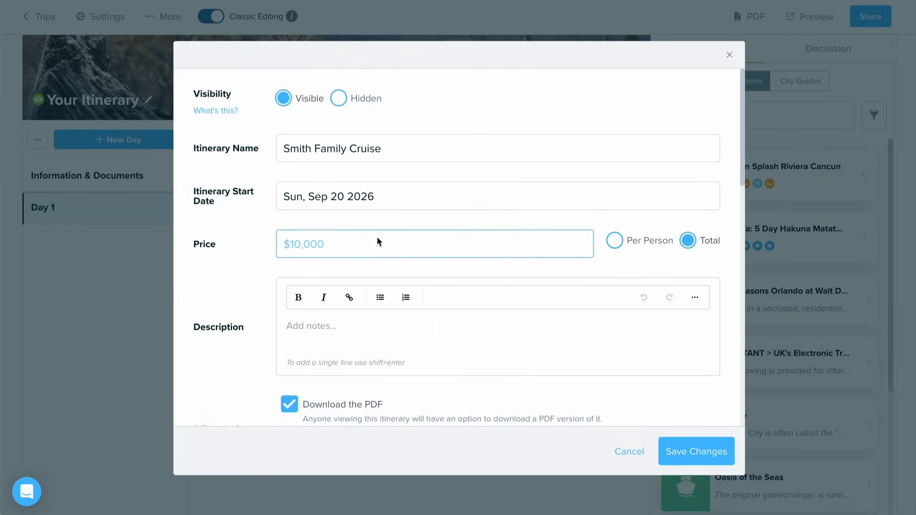
type("Starting at $3,000")
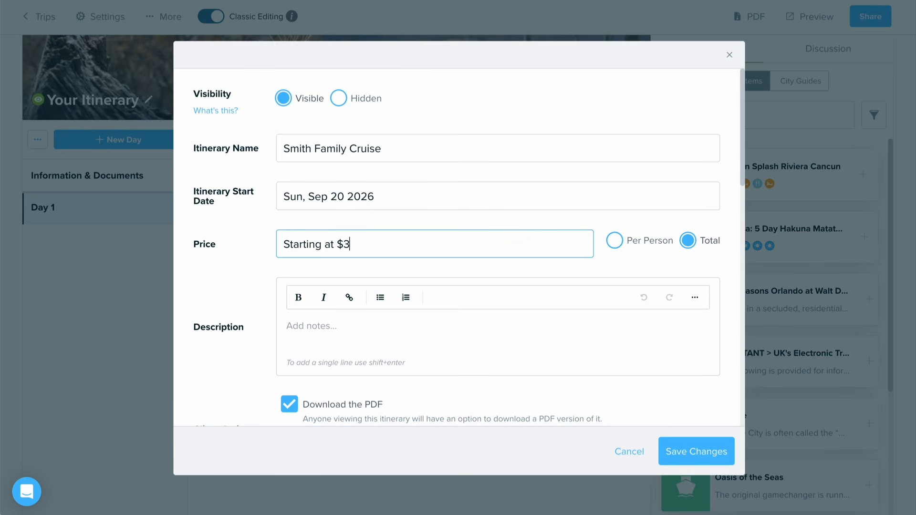
left_click(630, 240)
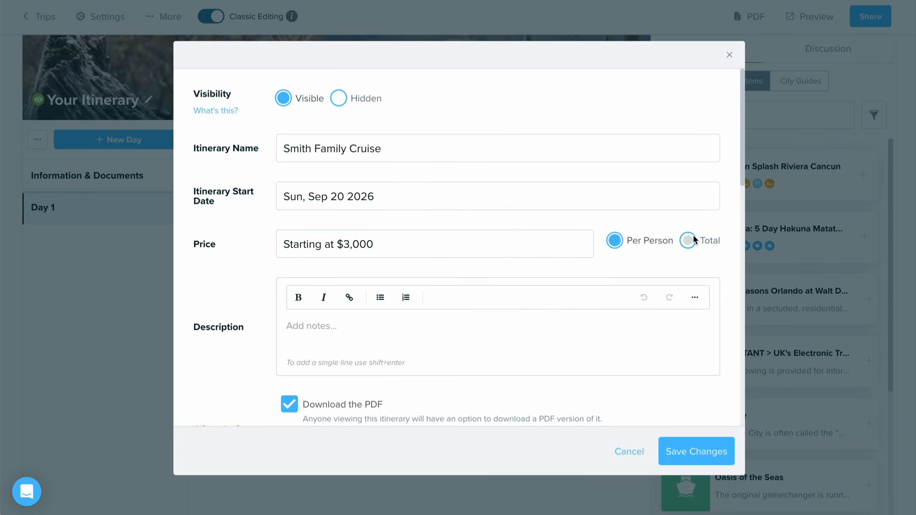
Step: Paste the copied Wonder of the Seas welcome text into the itinerary description and save the settings
left_click(648, 324)
left_click(402, 338)
type("Your four-day adventure on Royal Caribbean’s Wonder of the Seas is officially underway! This getaway is designed with your family of four in mind—packed with fun, relaxation, and unforgettable moments. From world-class entertainment and activities for every age to delicious dining and endless ocean views, your time onboard will be as memorable as your destinations. You’ll explore the vibrant charm of Nassau and experience the excitement of Perfect Day at CocoCay, where splash zones, beaches, and adventure await. Whether you’re seeking family thrills or laid-back time together, this trip is all about creating lasting memories for the entire Smith family. Bon voyage and enjoy every moment! 🚢🌴")
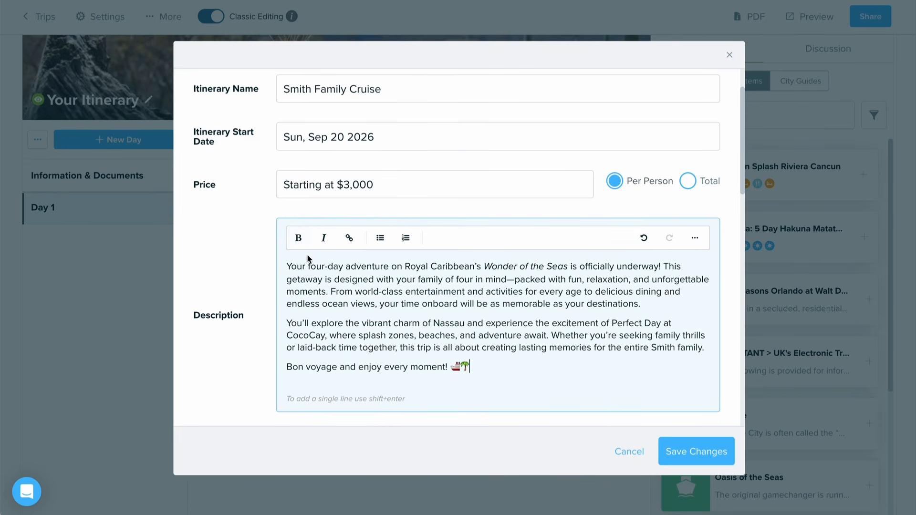
left_click(695, 238)
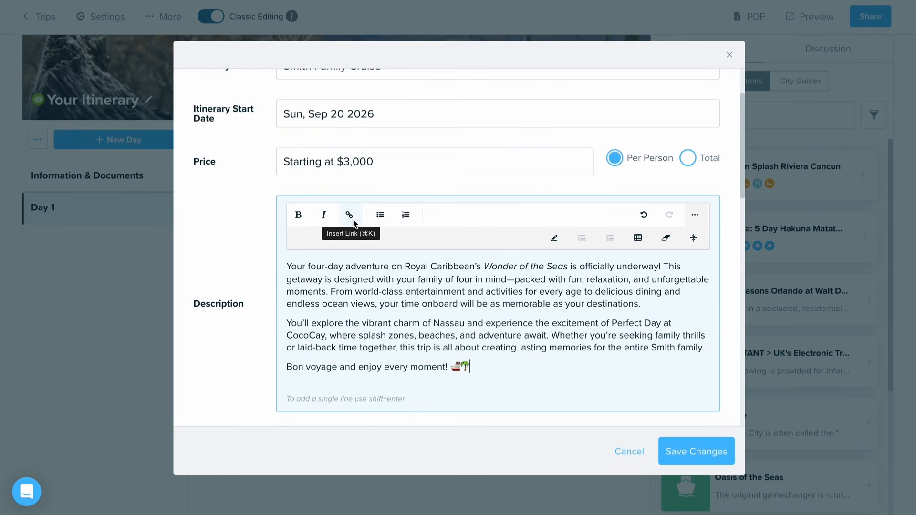
left_click(682, 444)
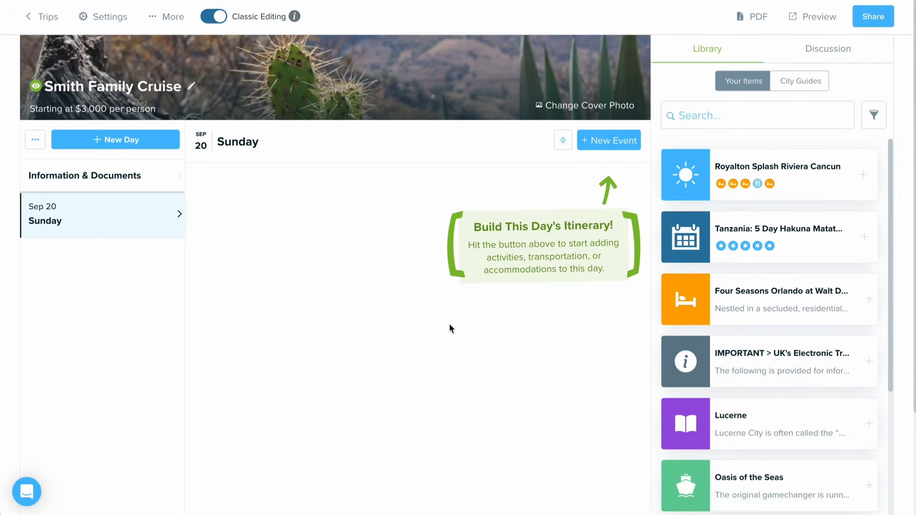
Step: Open the cover photo chooser and review its database search, device upload, website and pasted-image sources
left_click(559, 113)
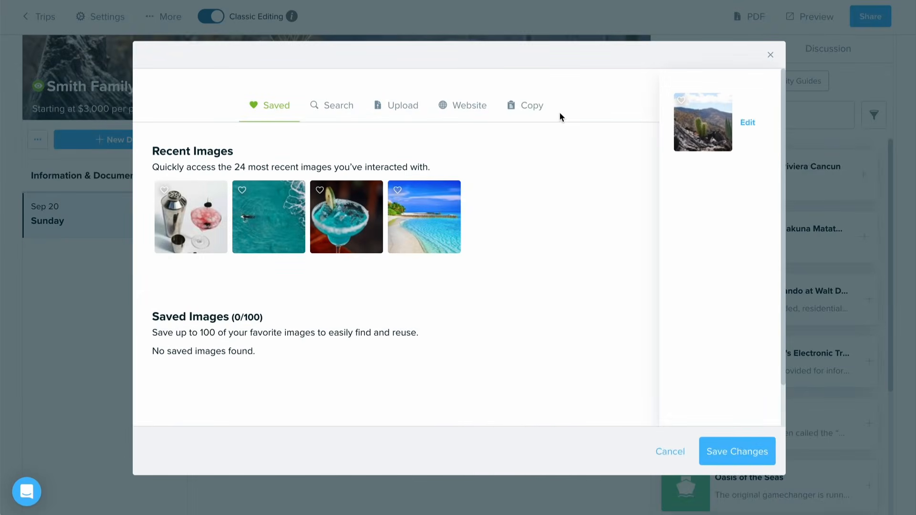
left_click(349, 105)
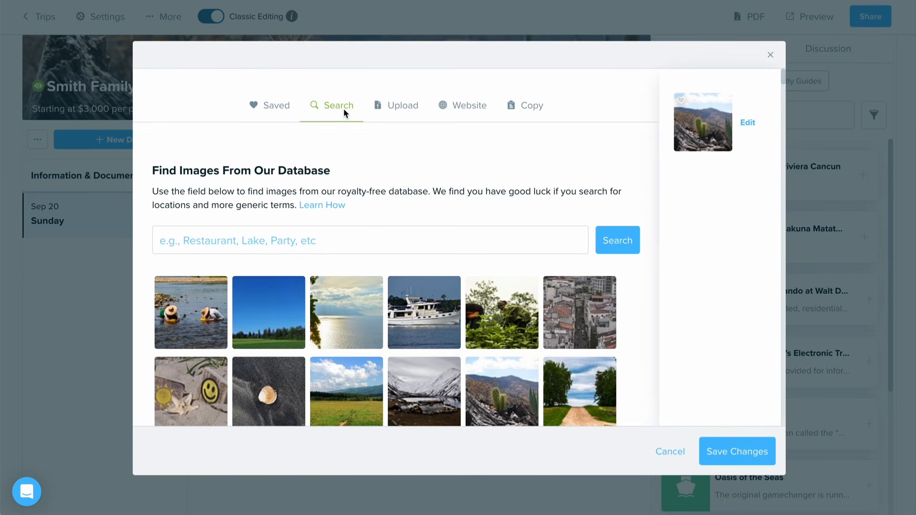
left_click(371, 241)
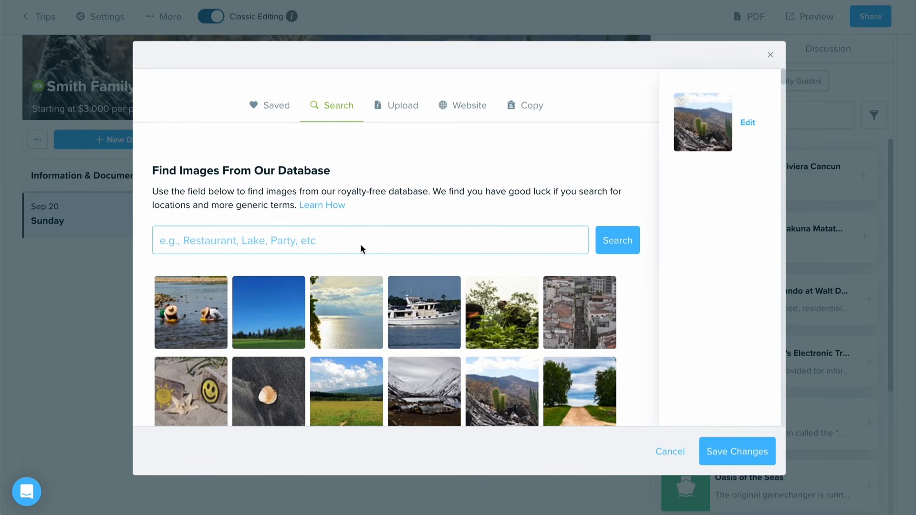
left_click(618, 239)
left_click(403, 106)
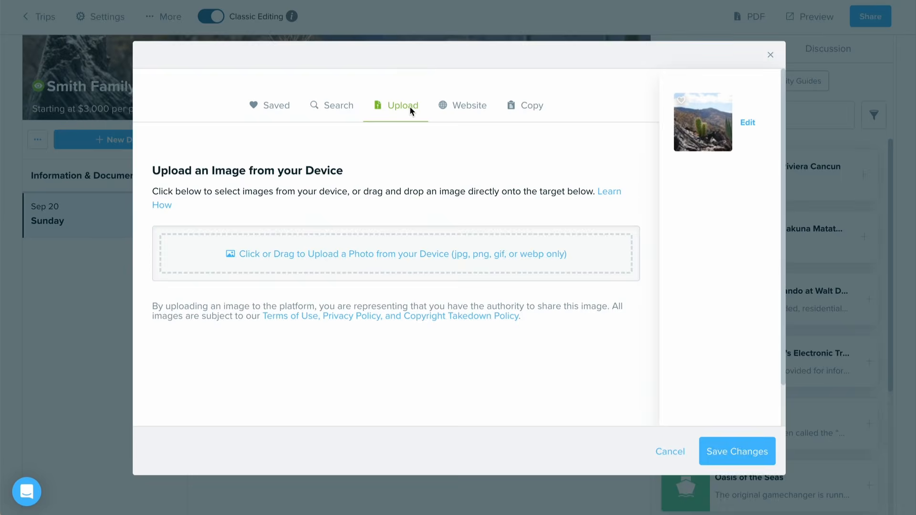
left_click(464, 107)
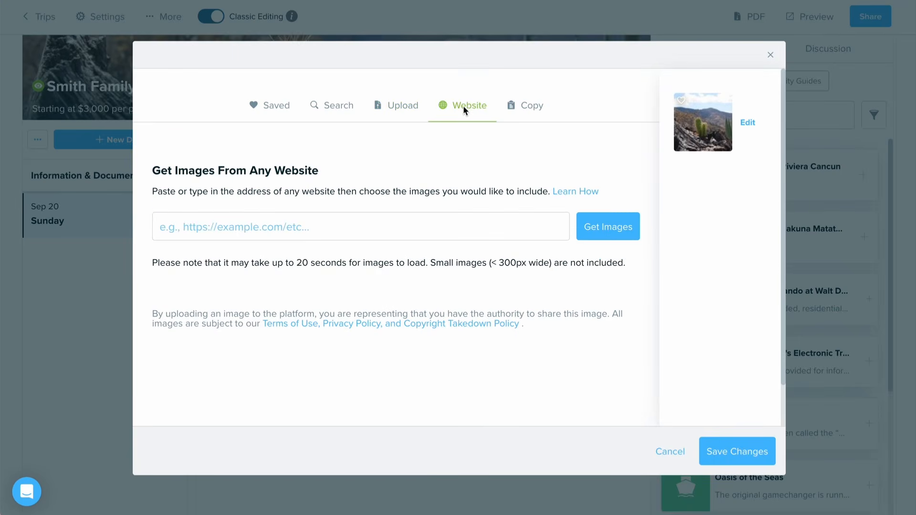
left_click(467, 232)
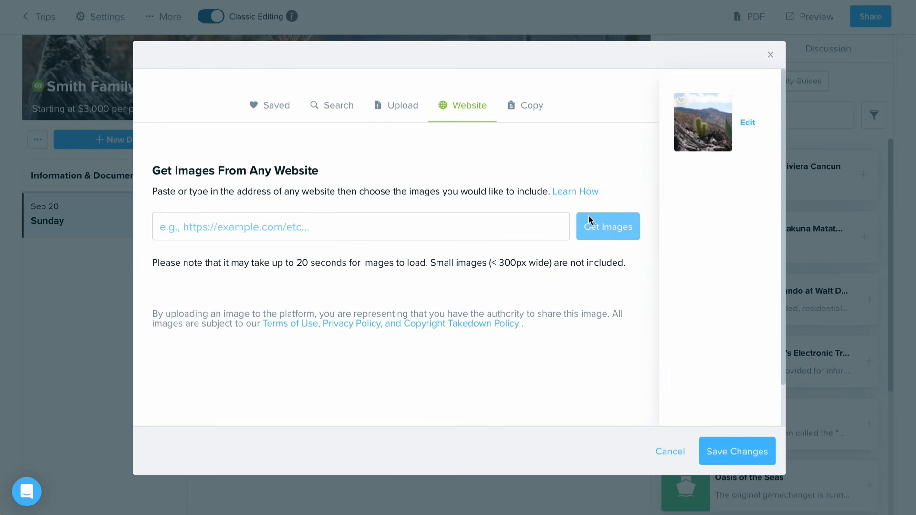
left_click(531, 107)
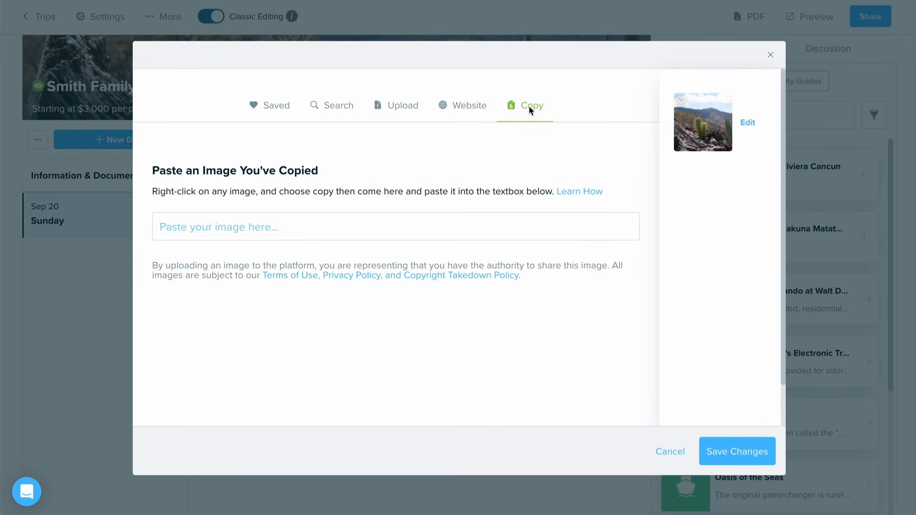
Step: Search the royalty-free image database for "Ocean" and select the aerial photo of a surfer in teal water beside white surf
left_click(336, 102)
left_click(362, 241)
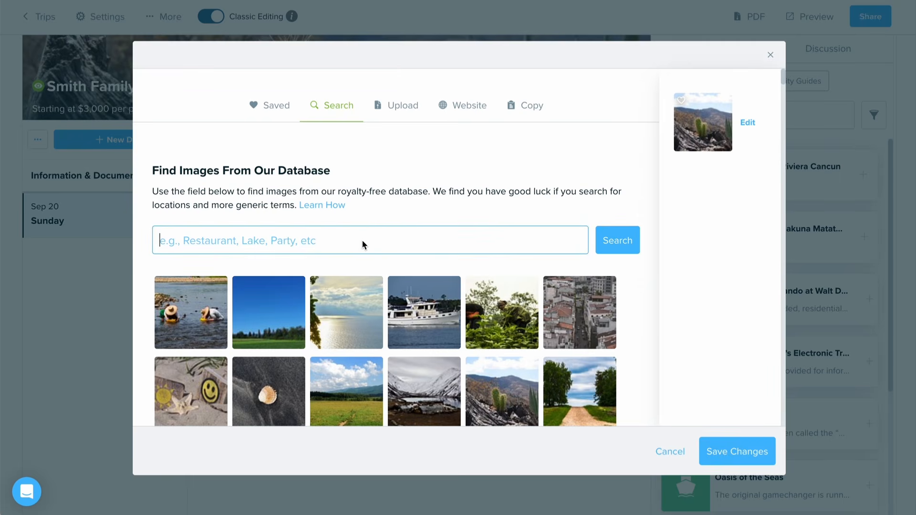
type("Ocean")
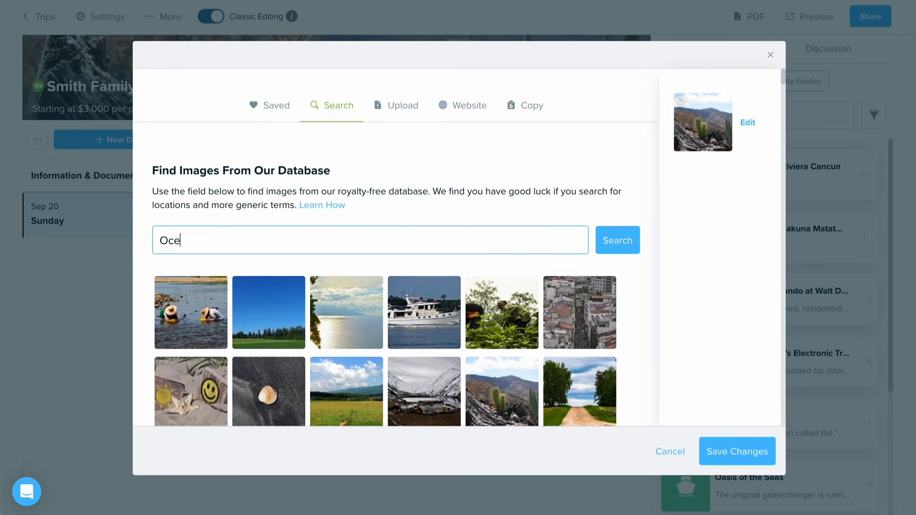
left_click(620, 242)
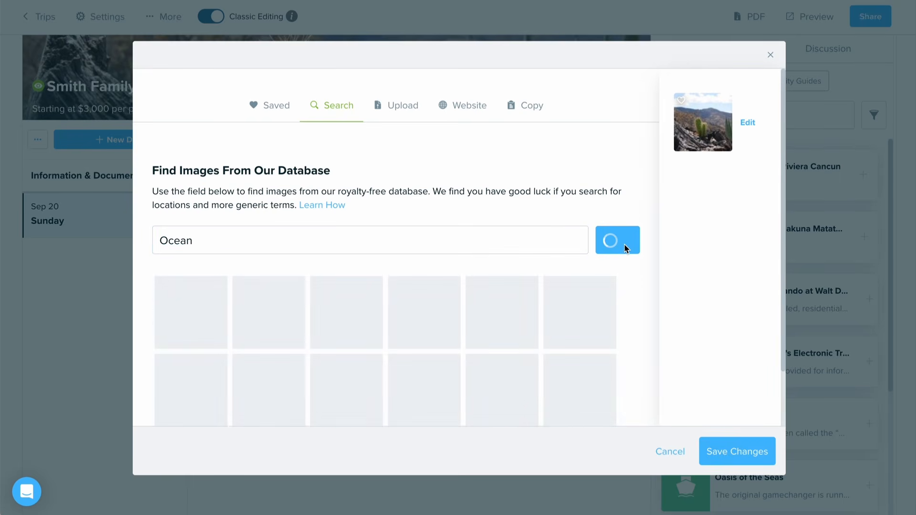
scroll(370, 261, "down", 5)
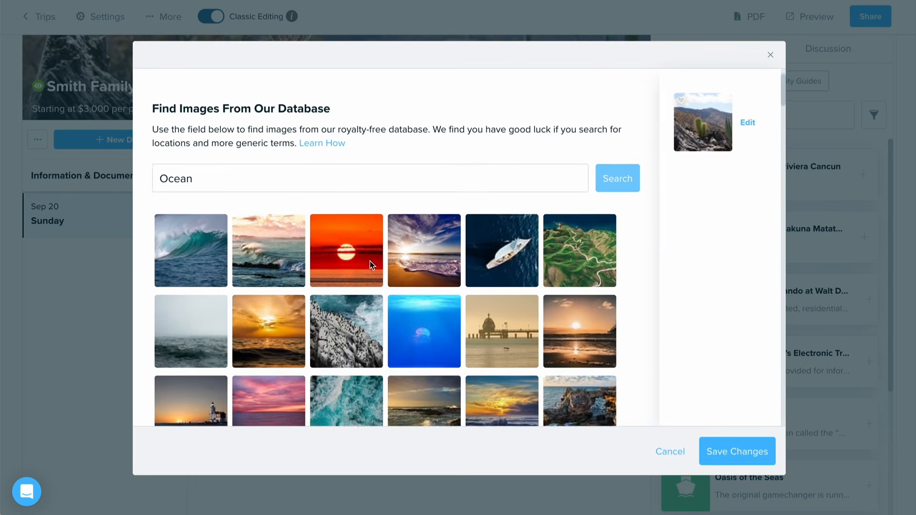
scroll(370, 264, "down", 5)
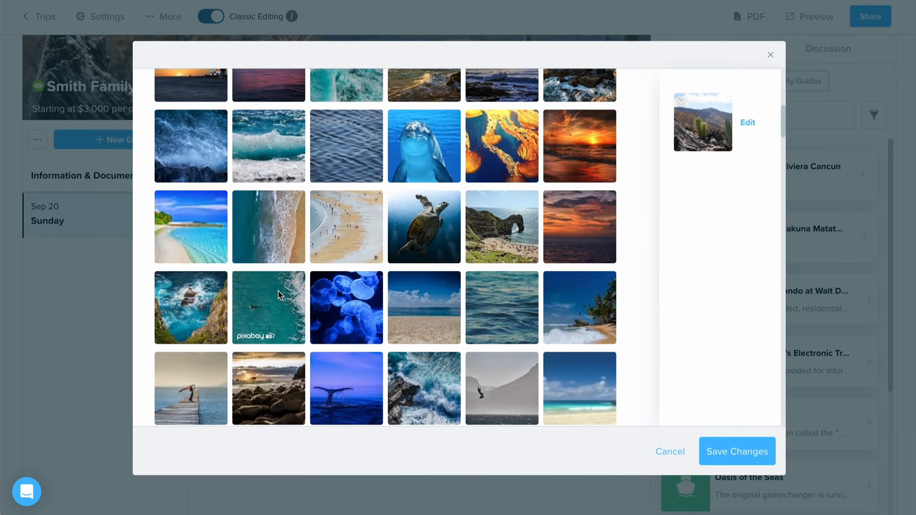
left_click(276, 291)
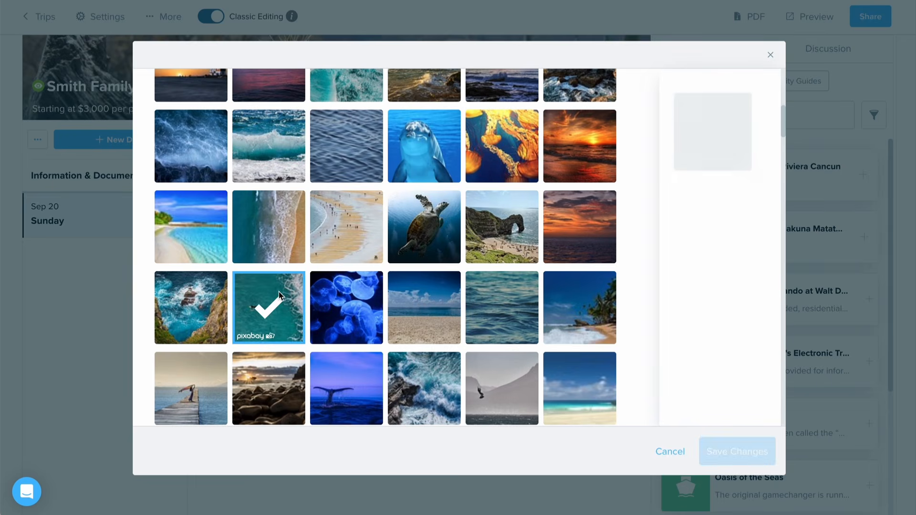
Step: Enlarge the cover photo's crop to the full image width, centre it vertically, and save the crop and the new cover
left_click(747, 123)
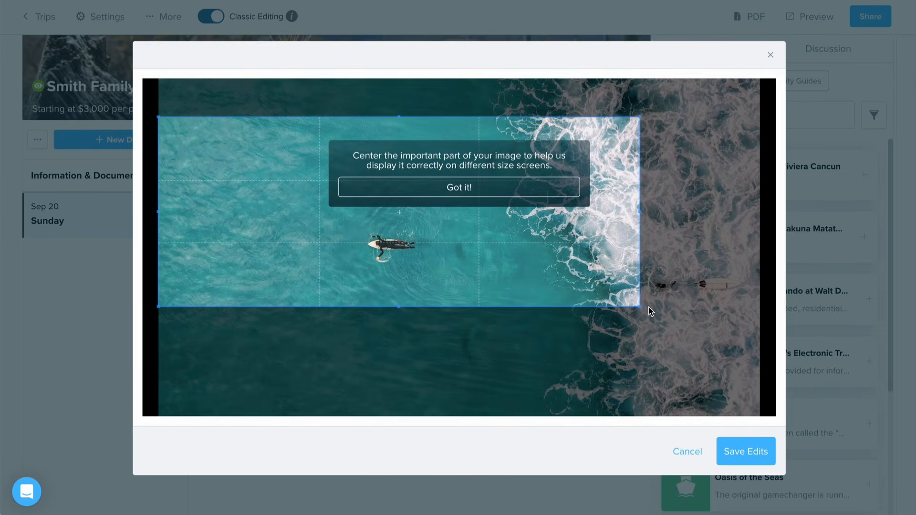
left_click_drag(652, 317, 772, 375)
left_click_drag(701, 306, 701, 319)
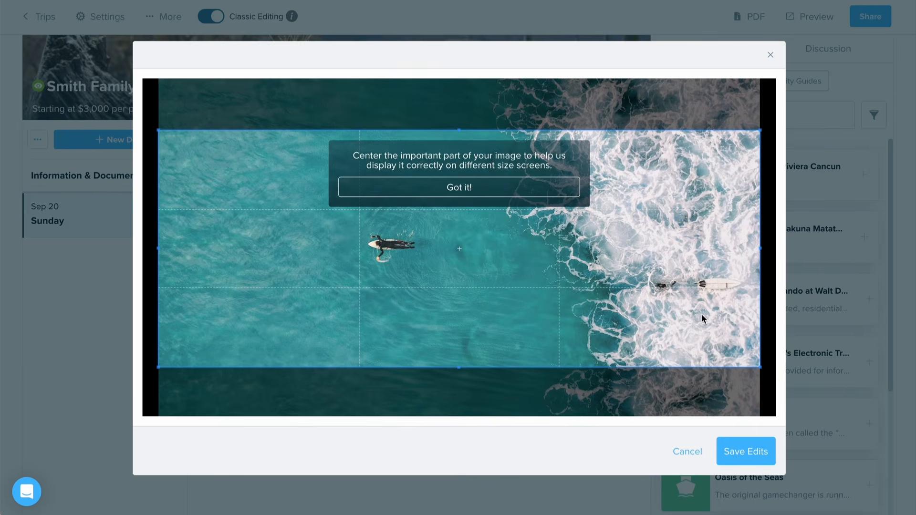
left_click(758, 456)
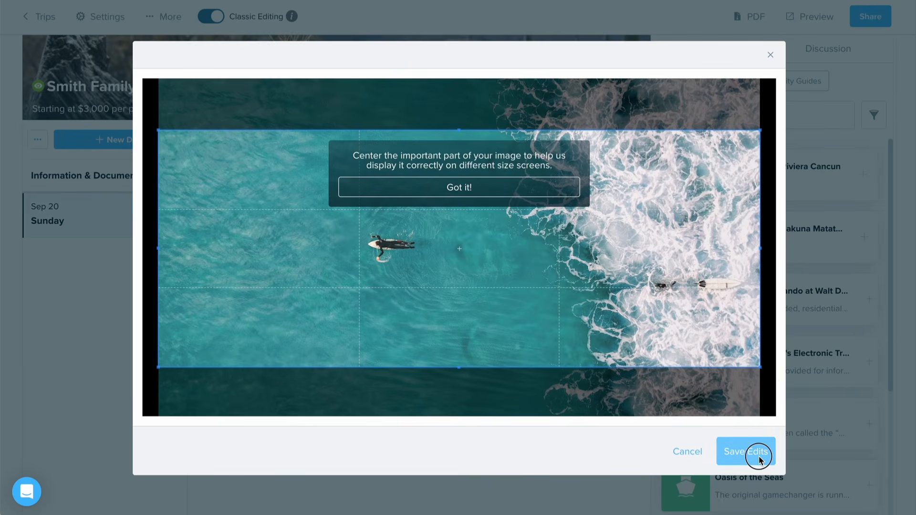
left_click(737, 453)
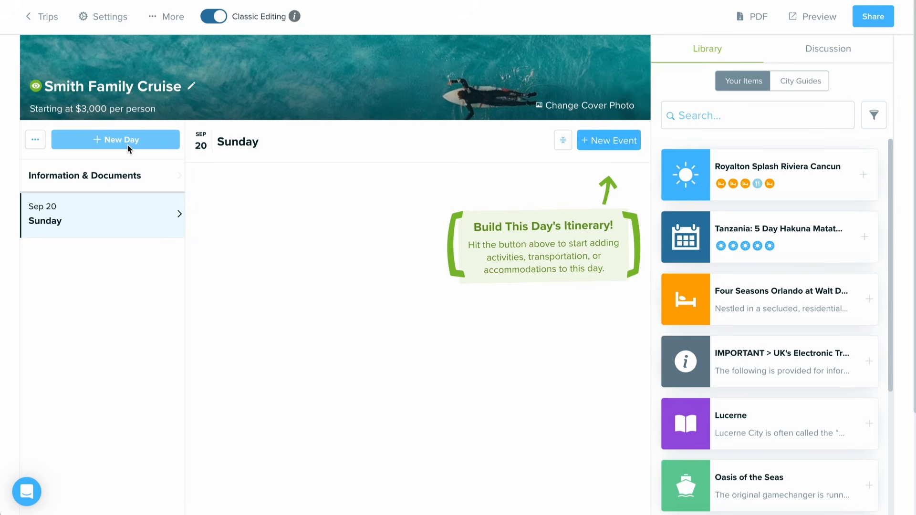
Step: Review the extra itinerary options and move the Information & Documents section below the Sunday, Sep 20 day
left_click(36, 140)
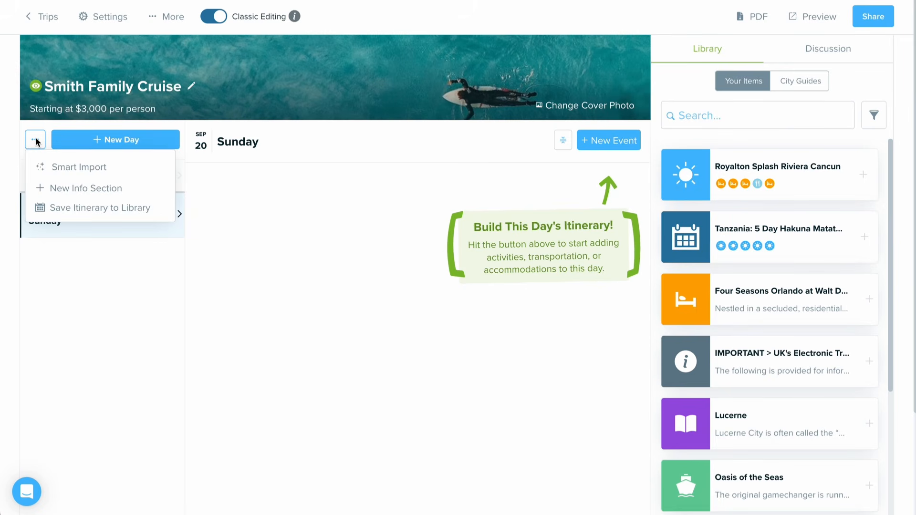
left_click(62, 194)
left_click_drag(42, 174, 47, 366)
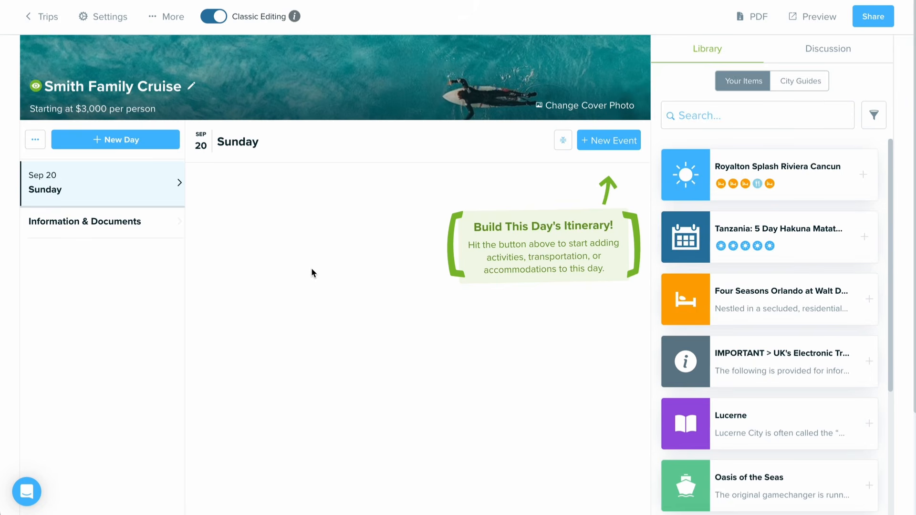
Step: Review the event types available for Sunday and the Smart Import dialog's text-paste and file-upload options, leaving without importing
left_click(633, 146)
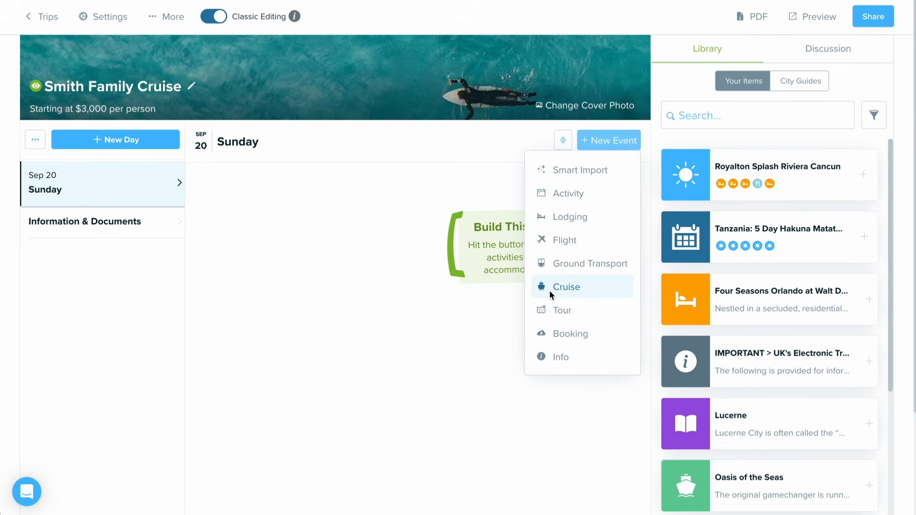
left_click(582, 167)
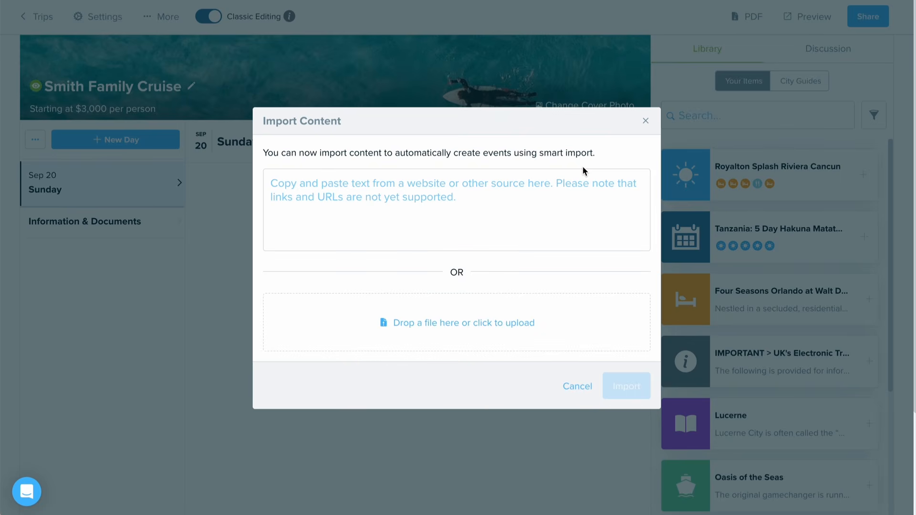
left_click(575, 391)
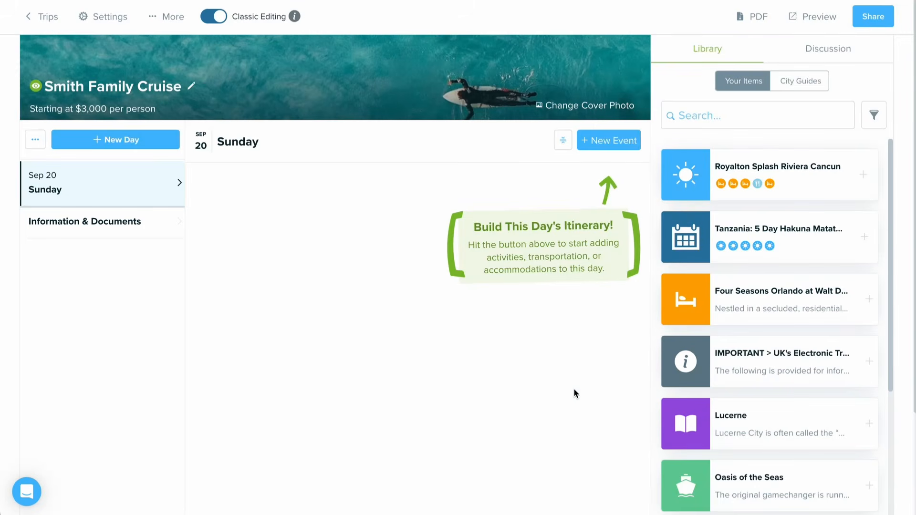
Step: Add an activity event to Sunday, Sep 20 and set its sub-category to Food/Drink
left_click(608, 141)
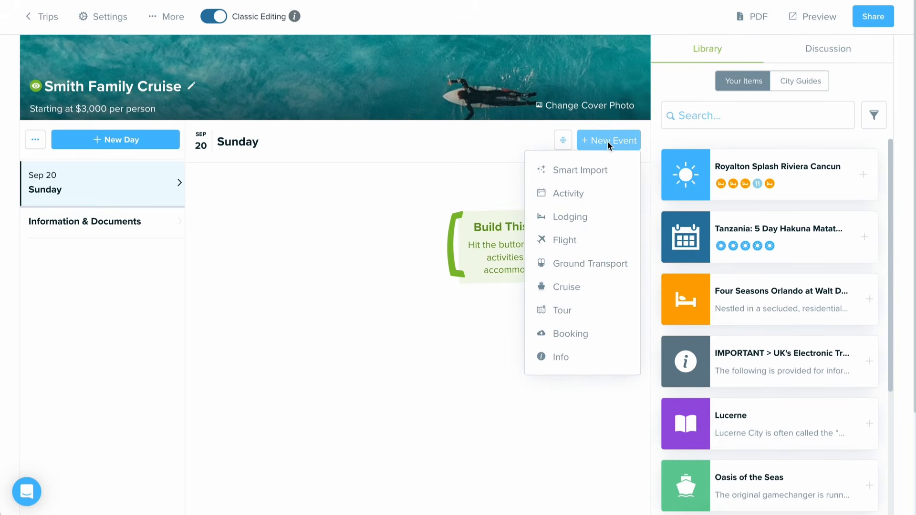
left_click(610, 193)
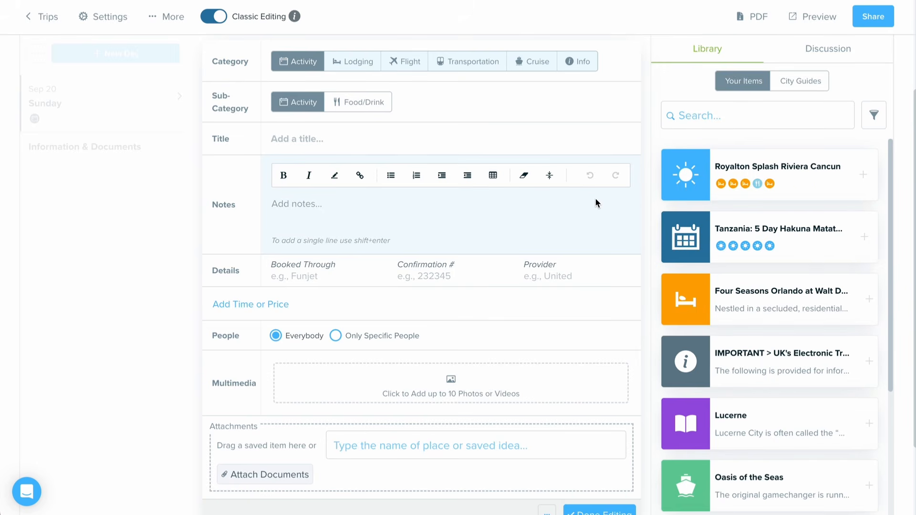
left_click(351, 108)
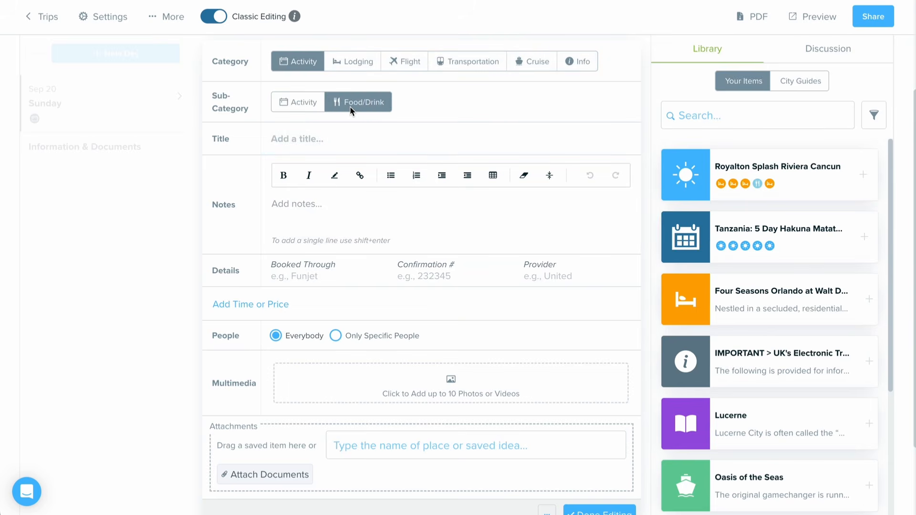
Step: Title the event "Deluxe Beverage Package" and fill its notes with the description of included beverages and where the package is accepted
left_click(348, 136)
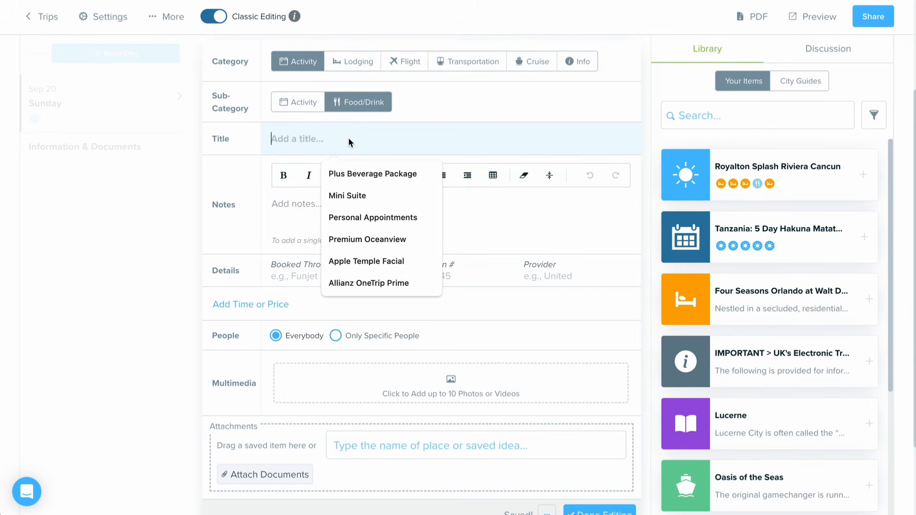
type("Deluxe")
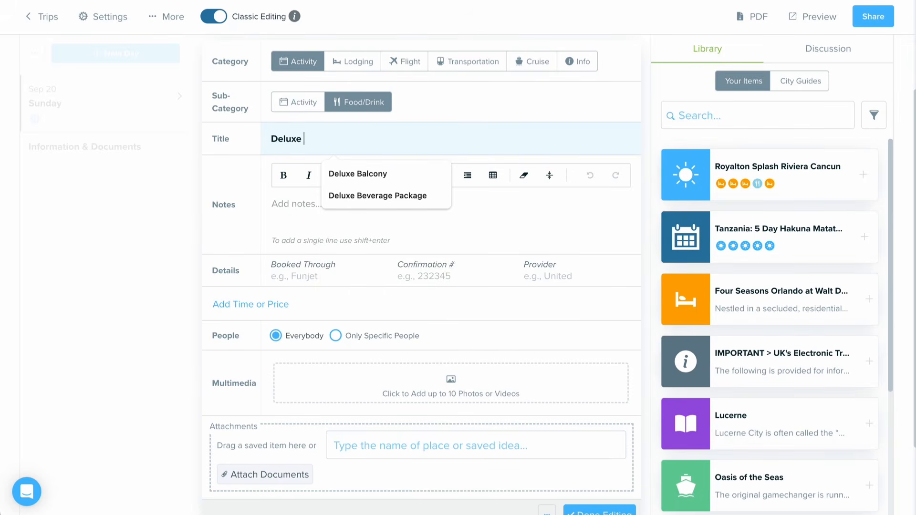
left_click(337, 195)
left_click(294, 210)
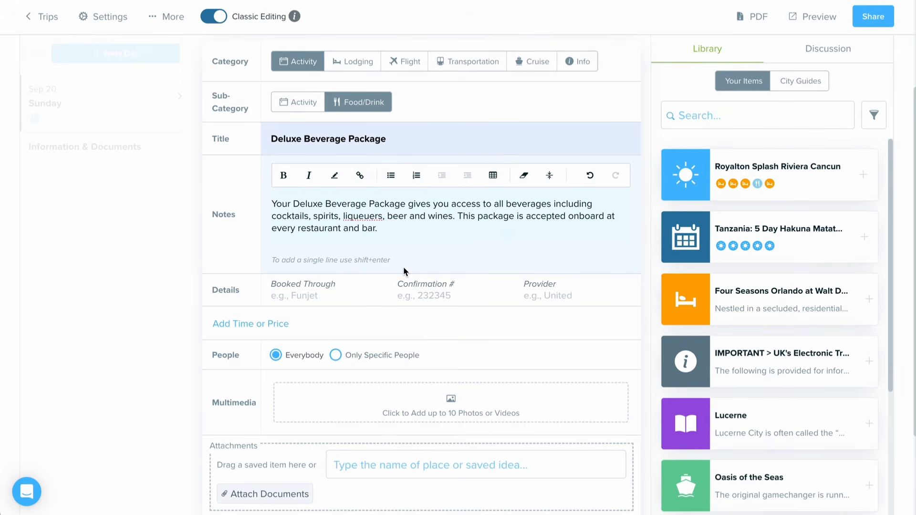
Step: Add the time and price fields to the beverage package event and set its price to 250 USD
scroll(403, 271, "down", 2)
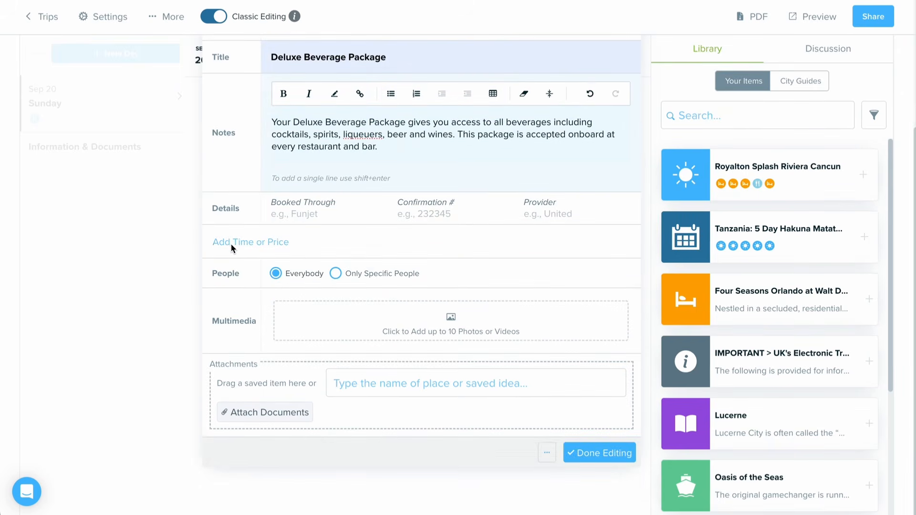
left_click(231, 246)
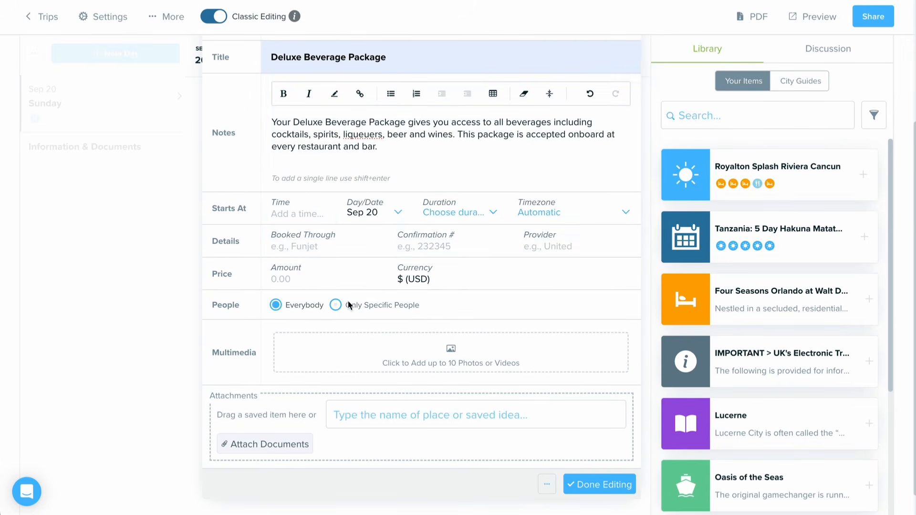
left_click(320, 286)
type("250")
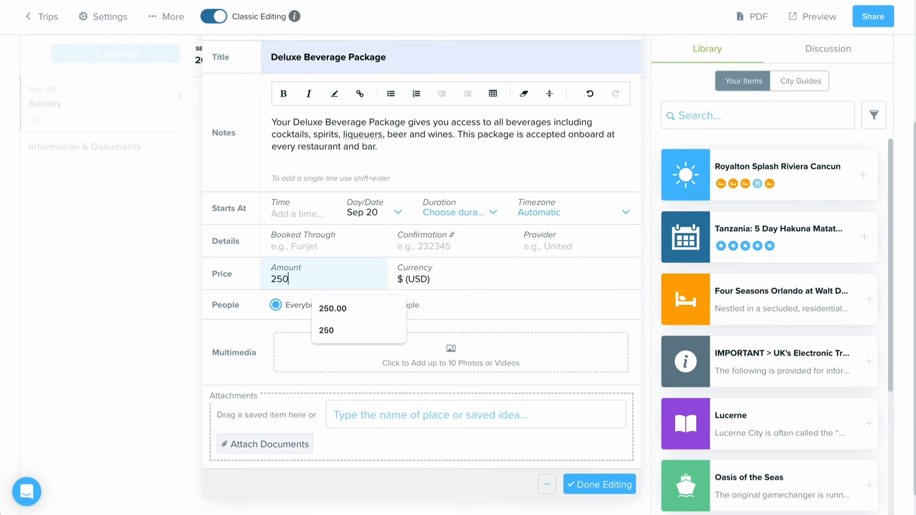
left_click(422, 279)
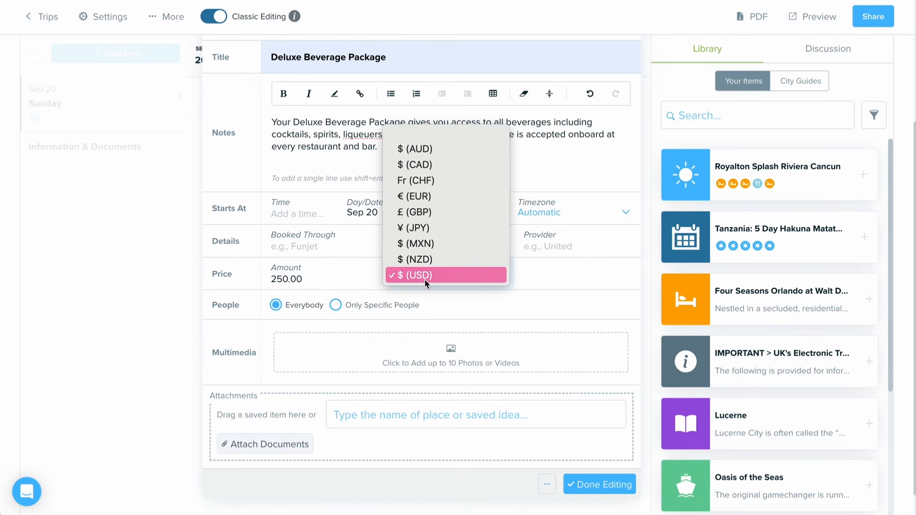
left_click(535, 276)
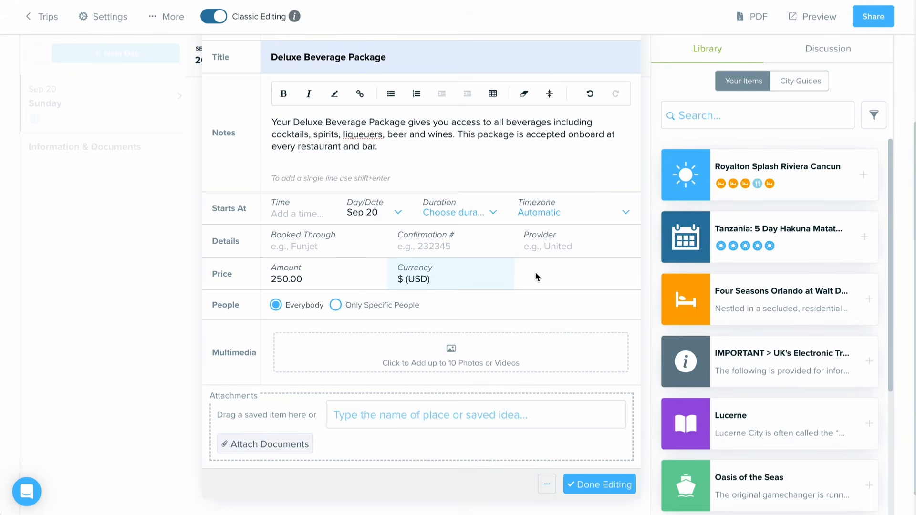
Step: Open the event's multimedia chooser and review its saved images, royalty-free database search and video source
left_click(380, 349)
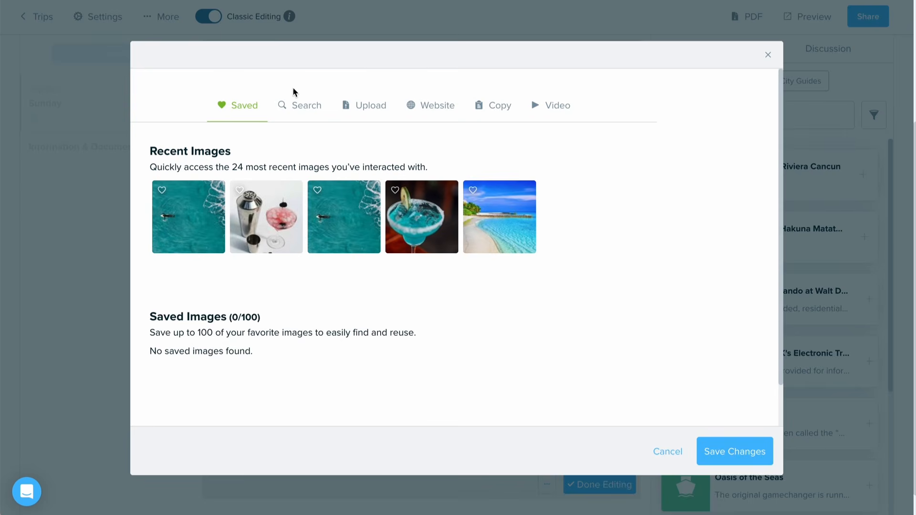
left_click(304, 104)
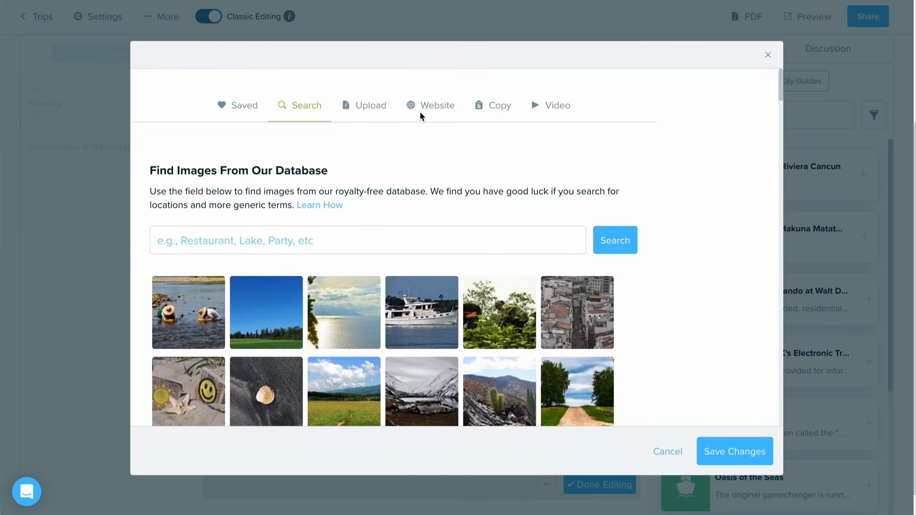
left_click(557, 106)
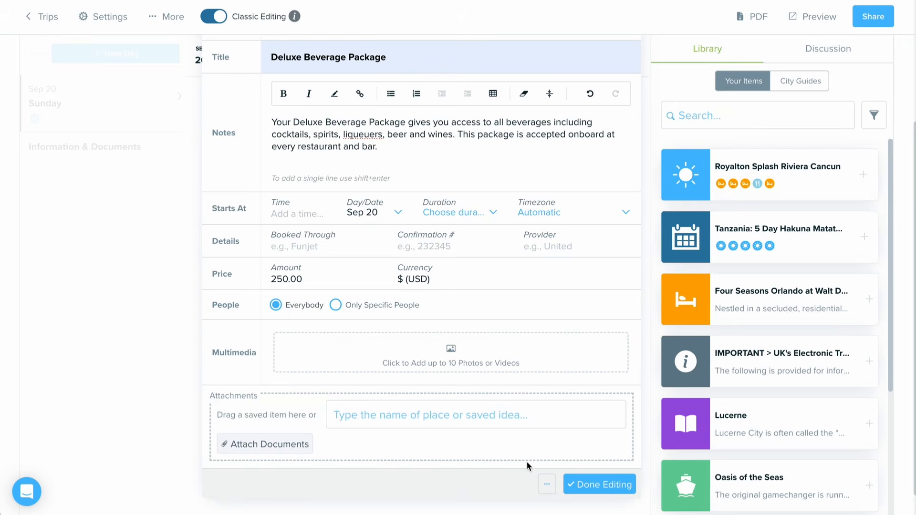
Step: Save the Deluxe Beverage Package event to the library with the existing "drink package" label, and finish editing the event
left_click(544, 483)
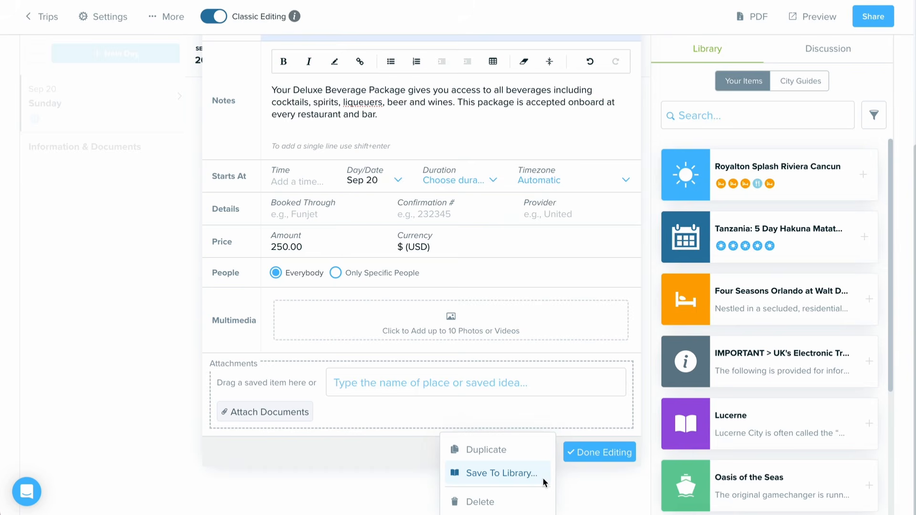
left_click(482, 477)
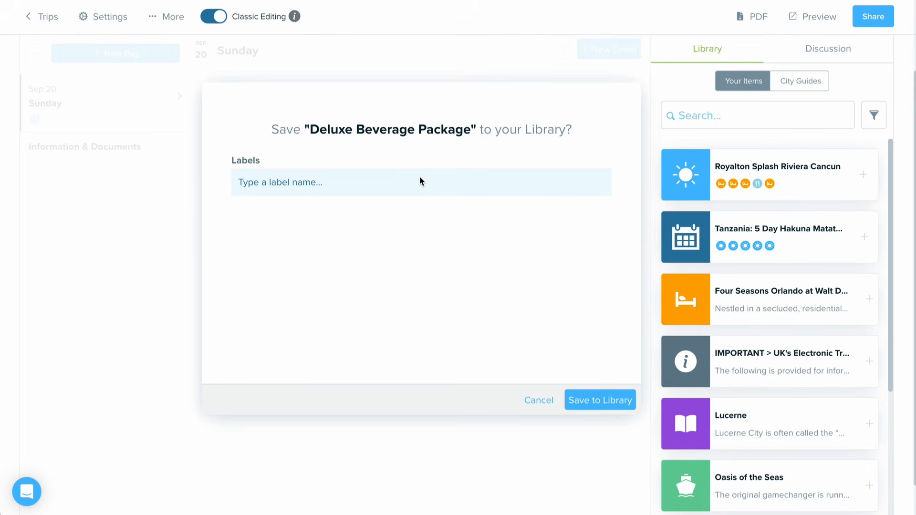
left_click(419, 178)
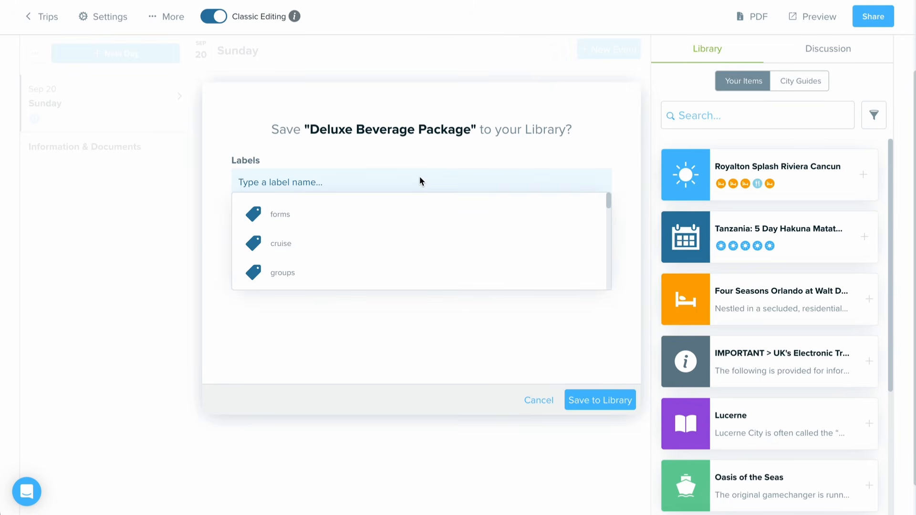
type("drink pack")
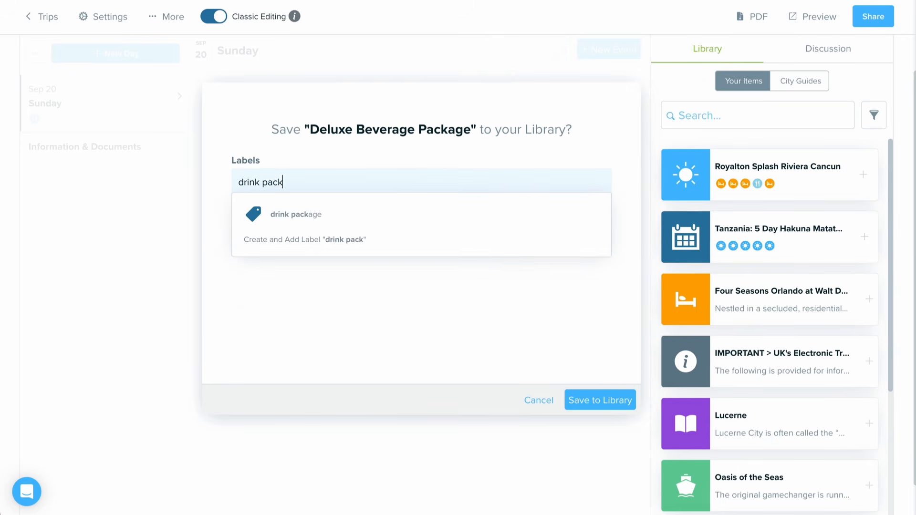
left_click(431, 210)
left_click(630, 400)
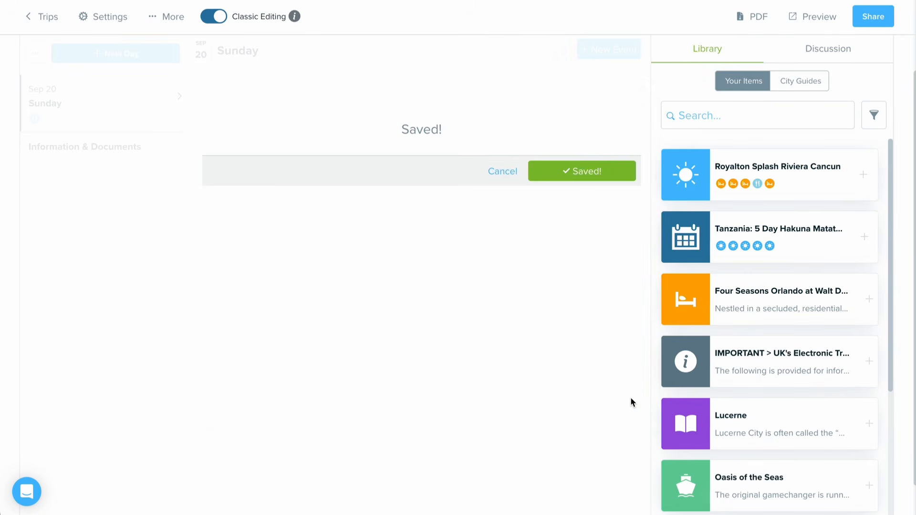
scroll(557, 404, "down", 3)
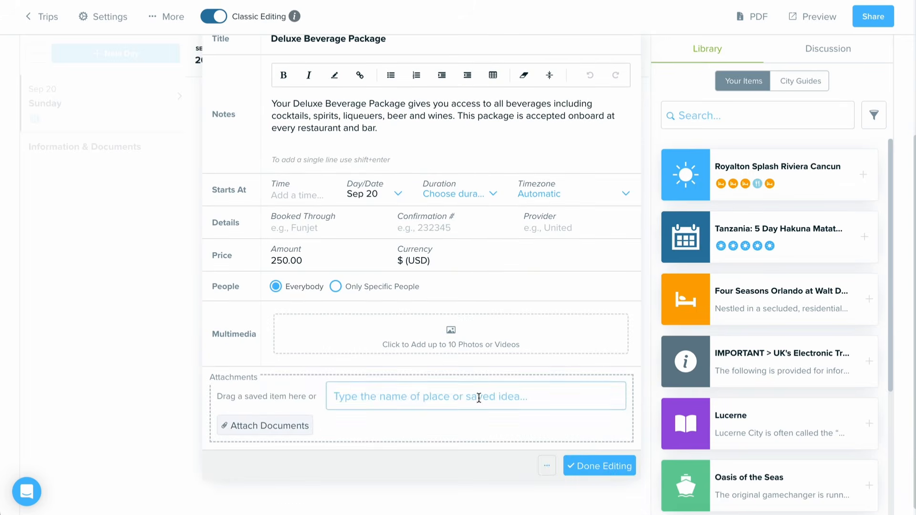
left_click(596, 470)
Step: Search the library for "drink package" and filter it by that label to locate the saved beverage package item
left_click(771, 114)
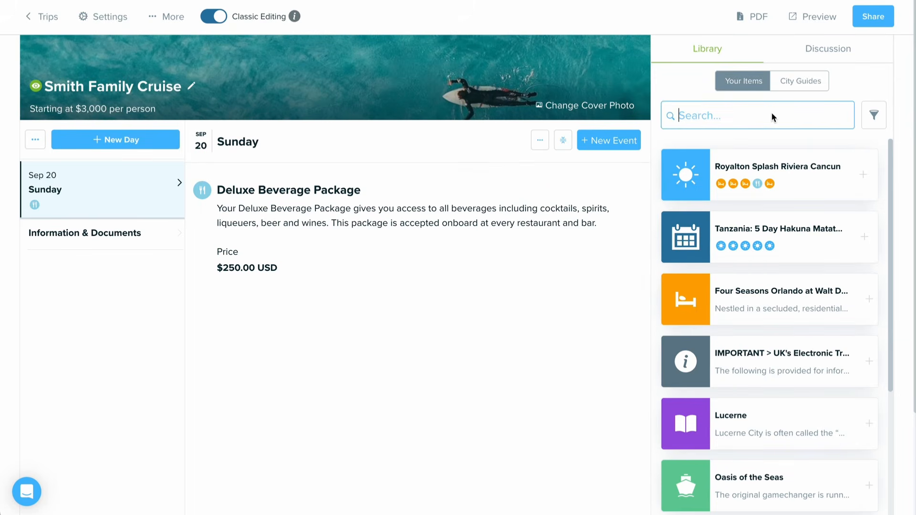
type("drink package")
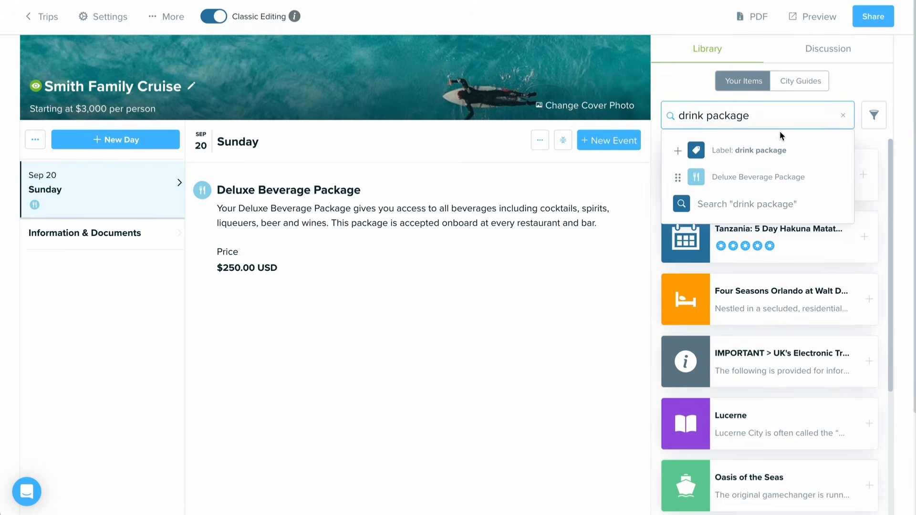
left_click(772, 149)
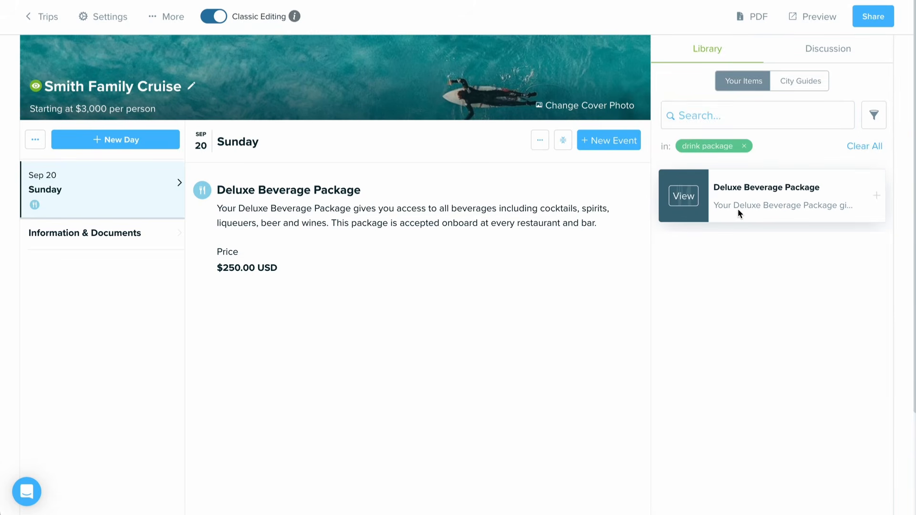
left_click_drag(769, 215, 716, 209)
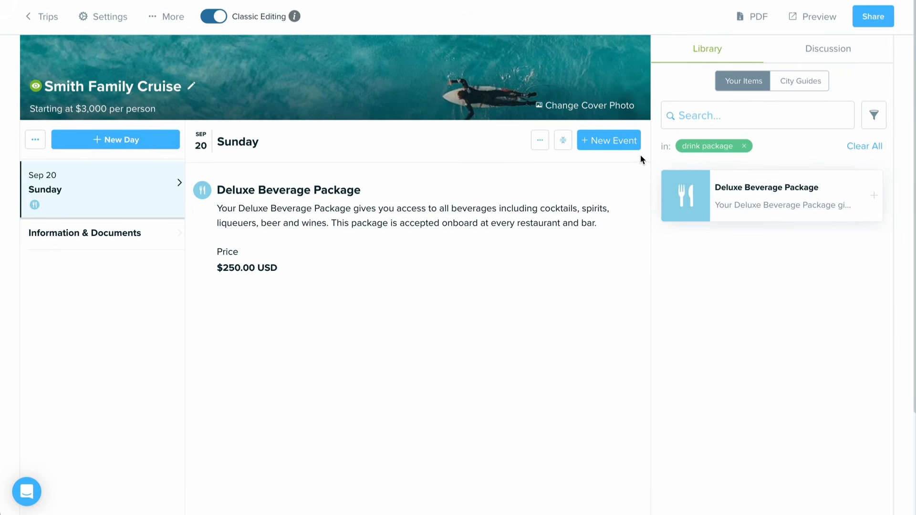
Step: Start adding a flight to Sunday and review the GDS import and booking confirmation email methods
left_click(620, 141)
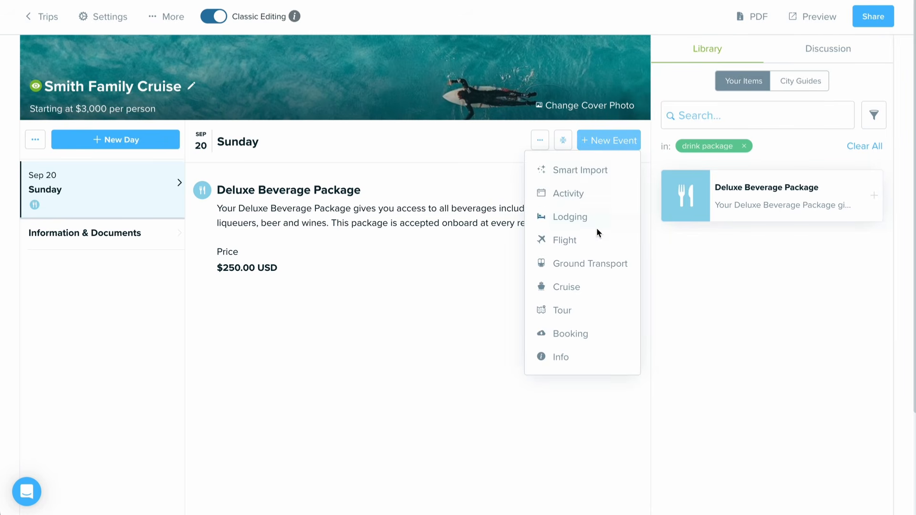
left_click(586, 242)
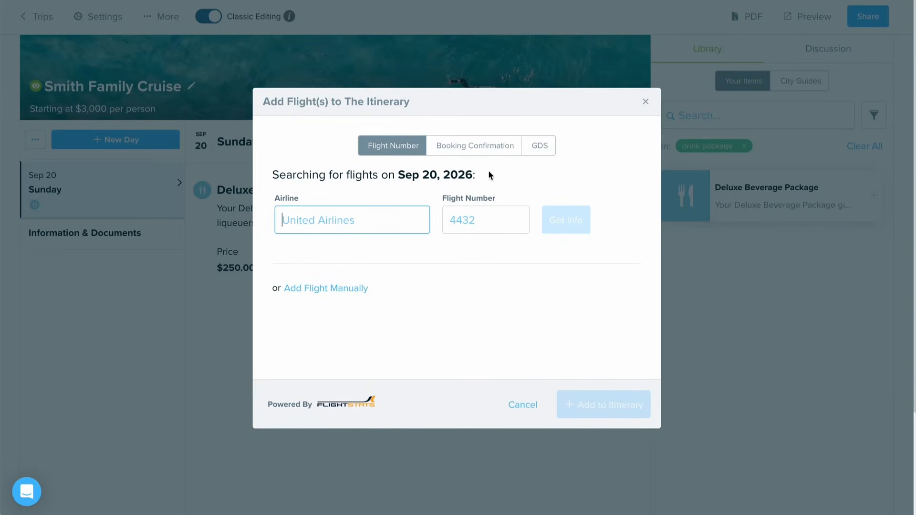
left_click(448, 151)
left_click(536, 151)
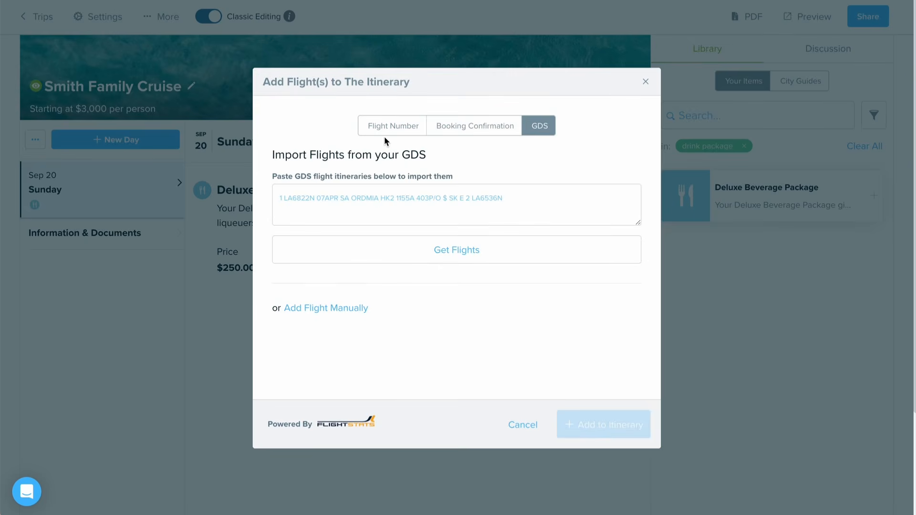
left_click(489, 127)
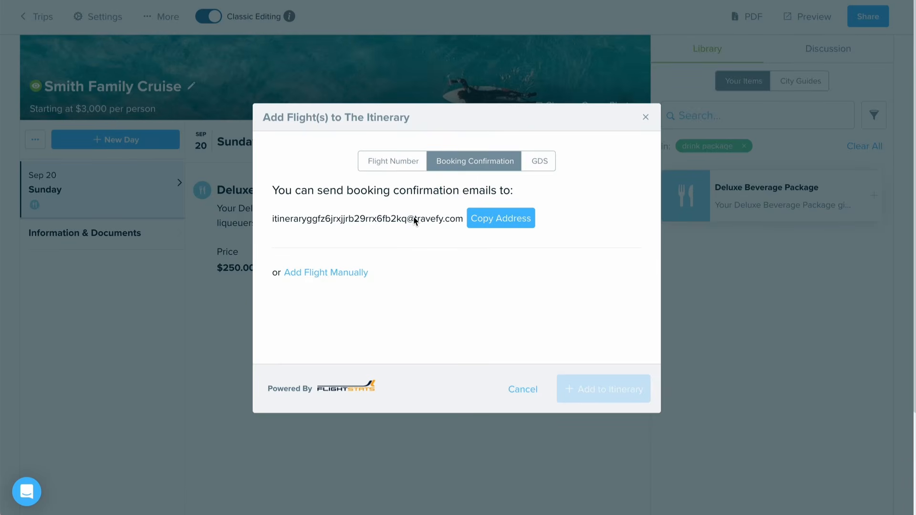
Step: Look up United Airlines (UA) flight 1358 on Sep 20, 2026, add it to the itinerary, and check its departure and arrival events
left_click(398, 166)
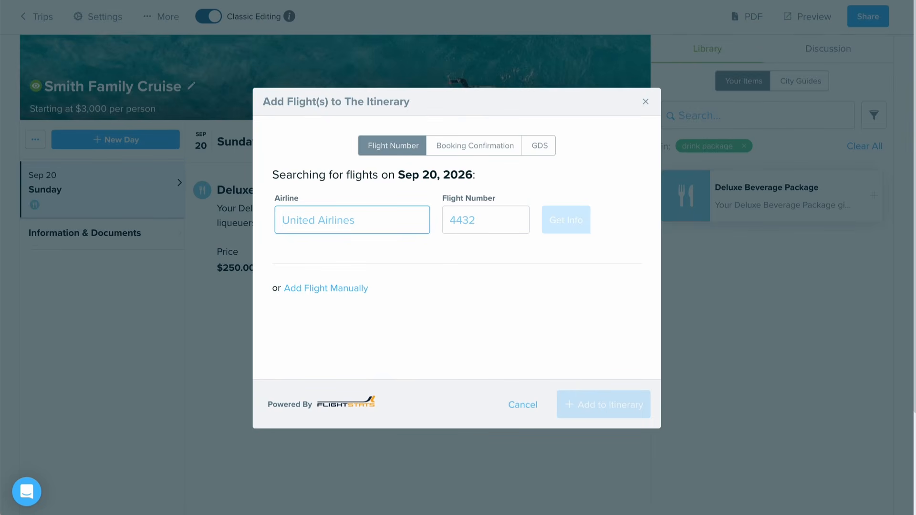
type("United")
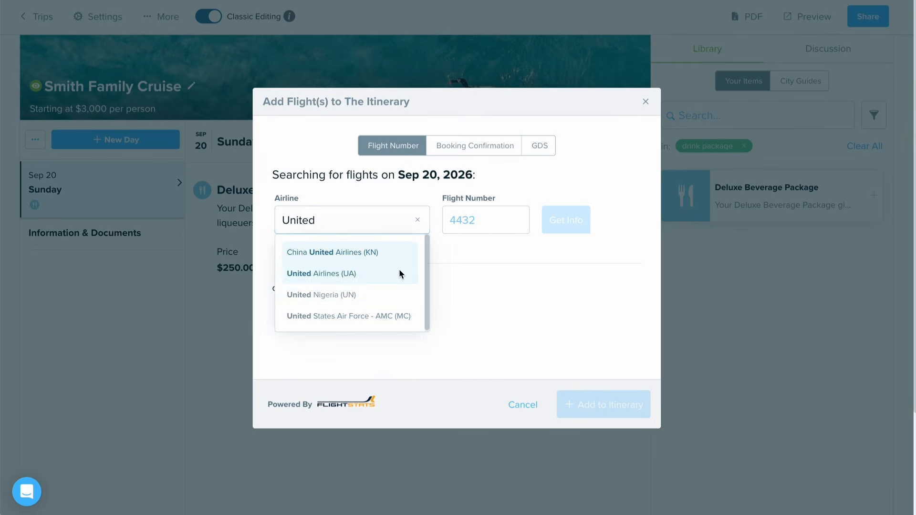
left_click(399, 273)
left_click(490, 221)
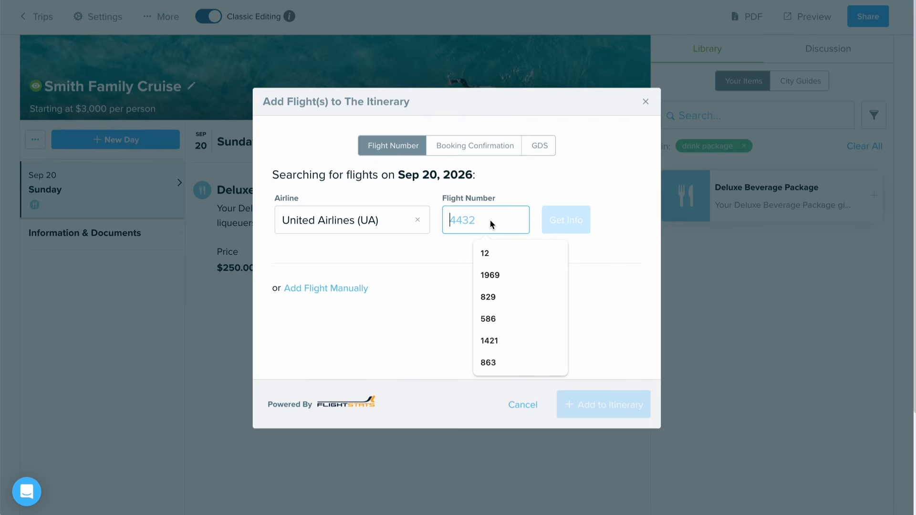
type("1358")
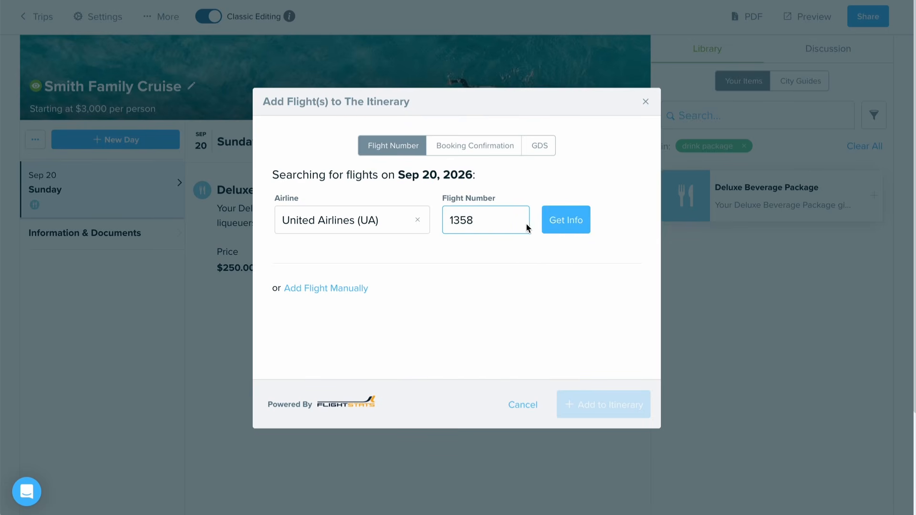
left_click(559, 227)
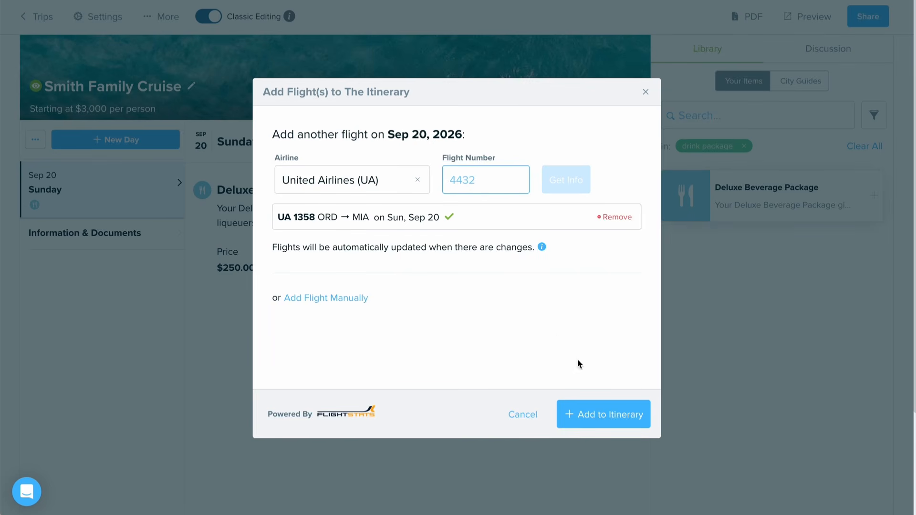
left_click(597, 411)
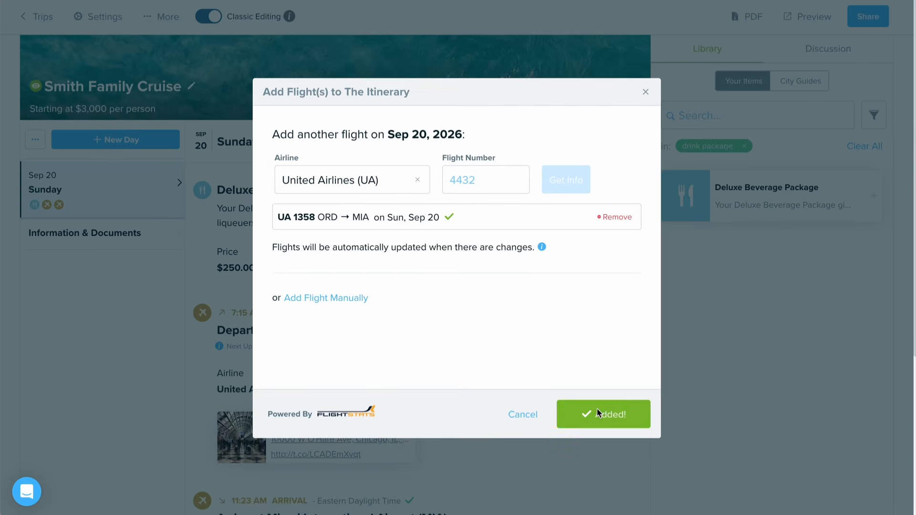
scroll(280, 368, "down", 2)
scroll(280, 369, "down", 1)
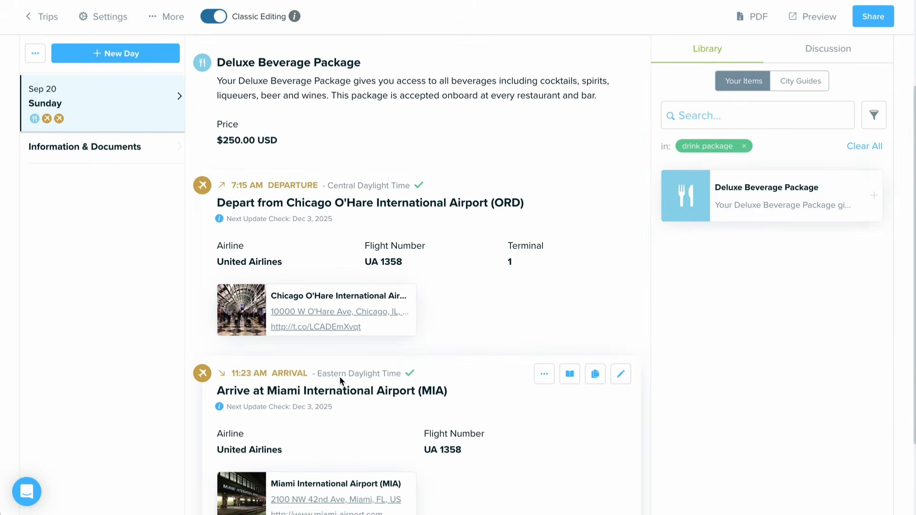
mouse_move(417, 189)
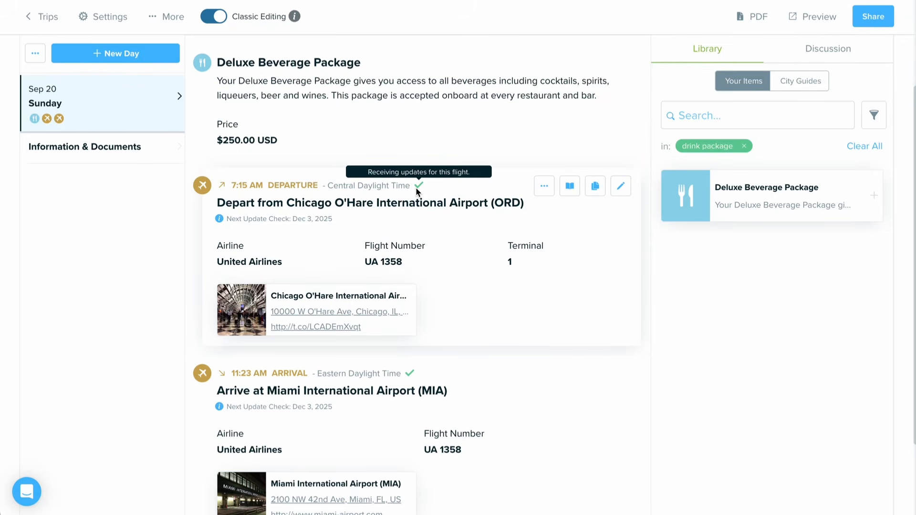
Step: Add a lodging event to Sunday for Hilton Downtown Miami, found by searching for "Hilton Miami Downtown"
scroll(416, 187, "up", 3)
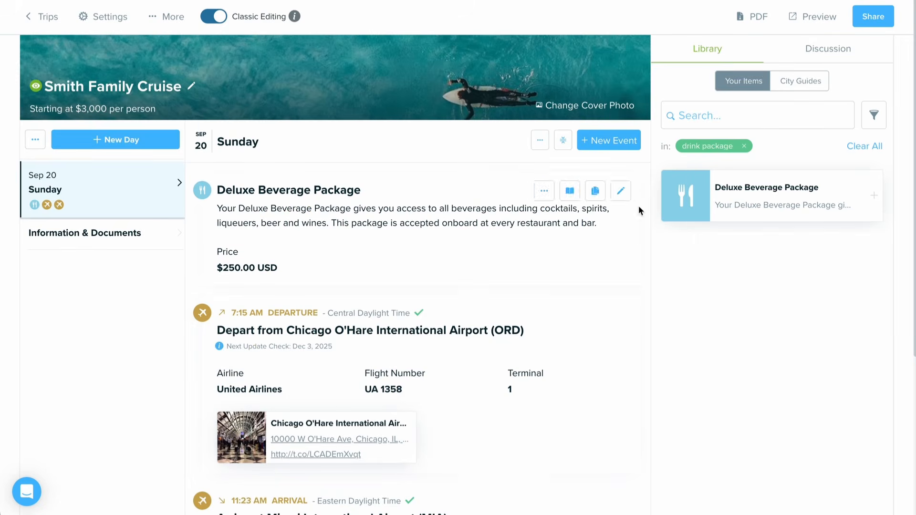
left_click(631, 145)
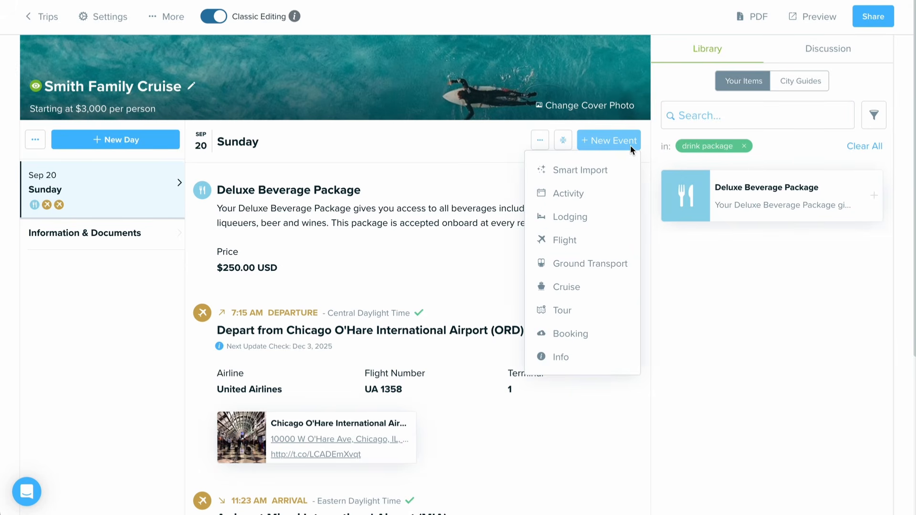
left_click(619, 223)
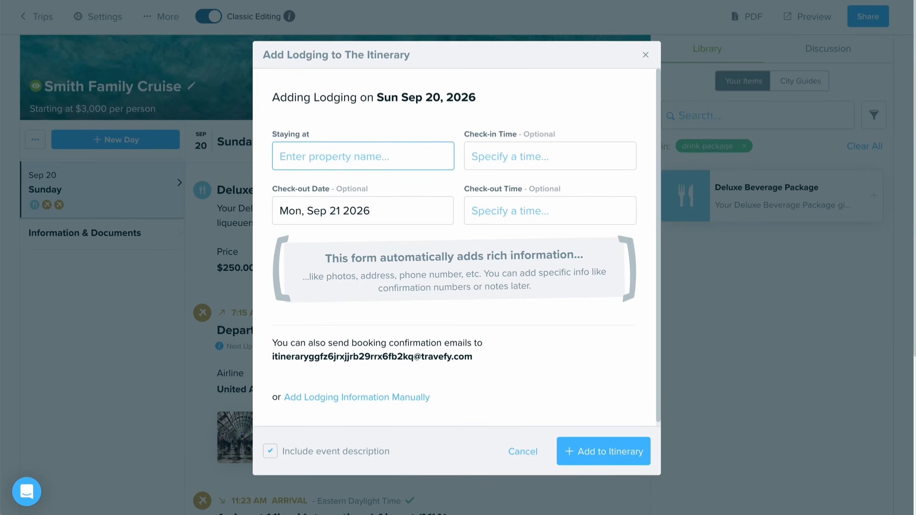
type("Hilton Miami Down")
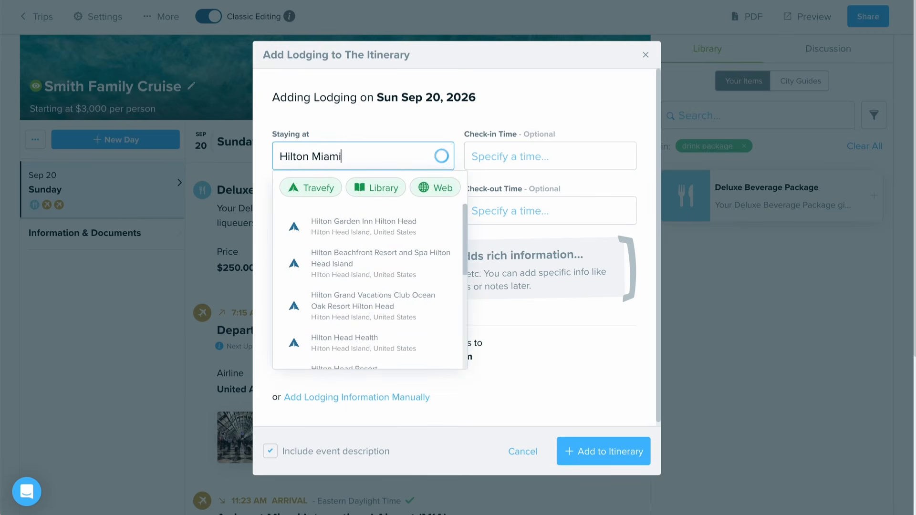
type("town")
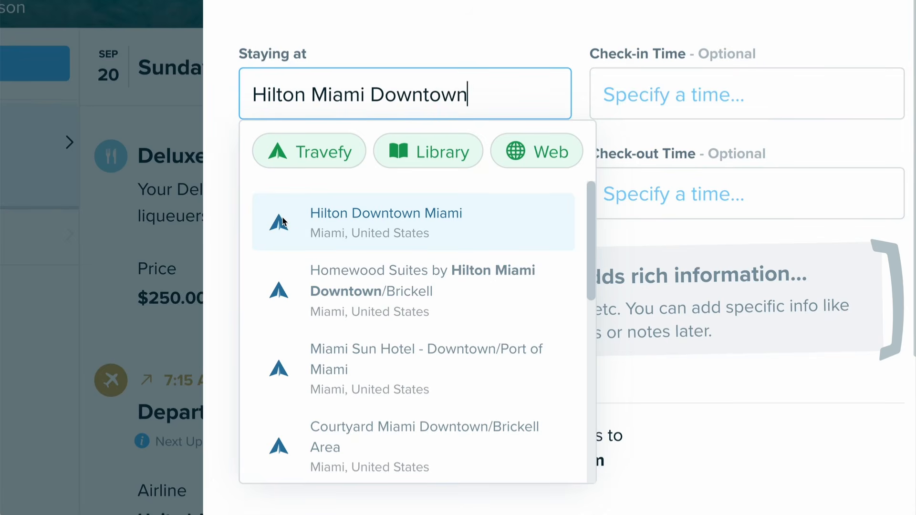
left_click(319, 213)
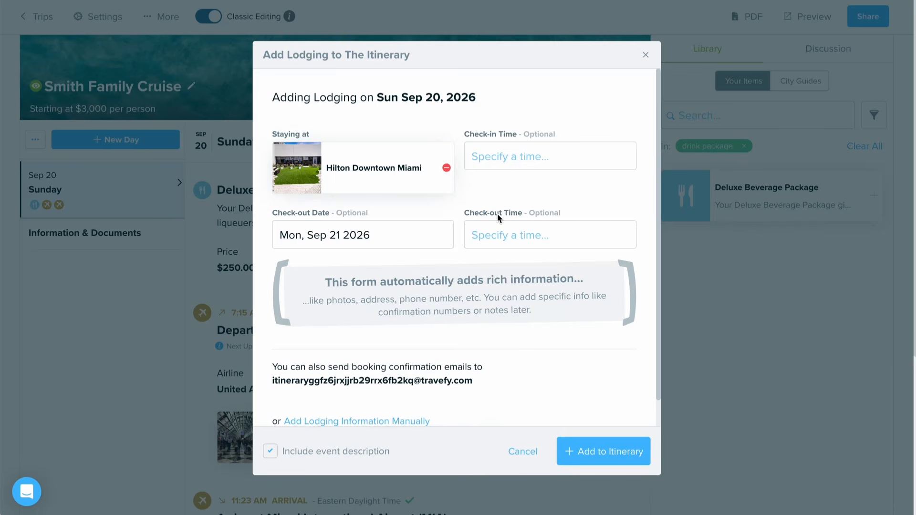
left_click(611, 449)
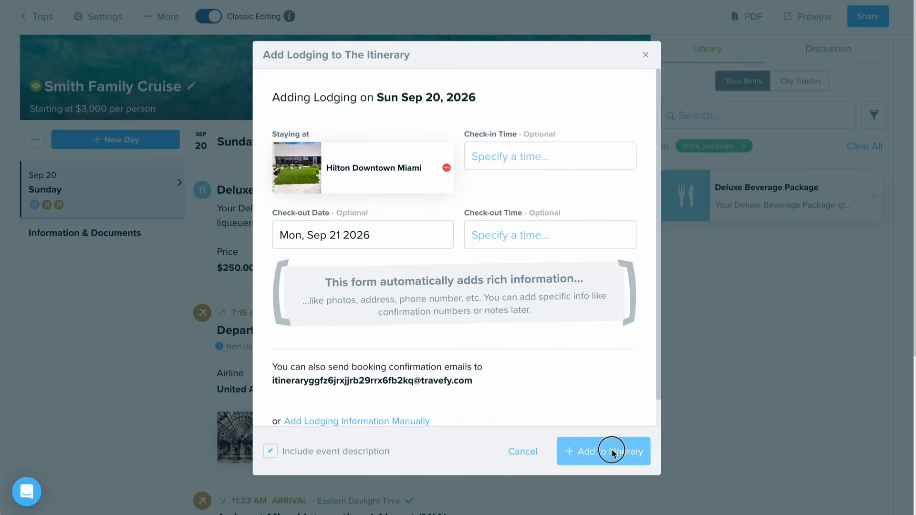
Step: Review the Hilton Downtown Miami check-in event and its property details, including the photos, map and editing options, without changing anything
scroll(460, 352, "down", 8)
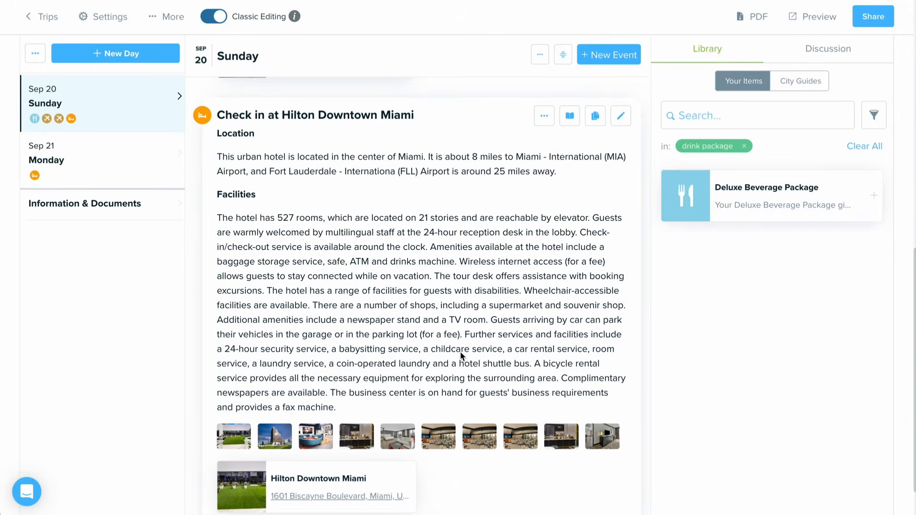
scroll(460, 355, "down", 1)
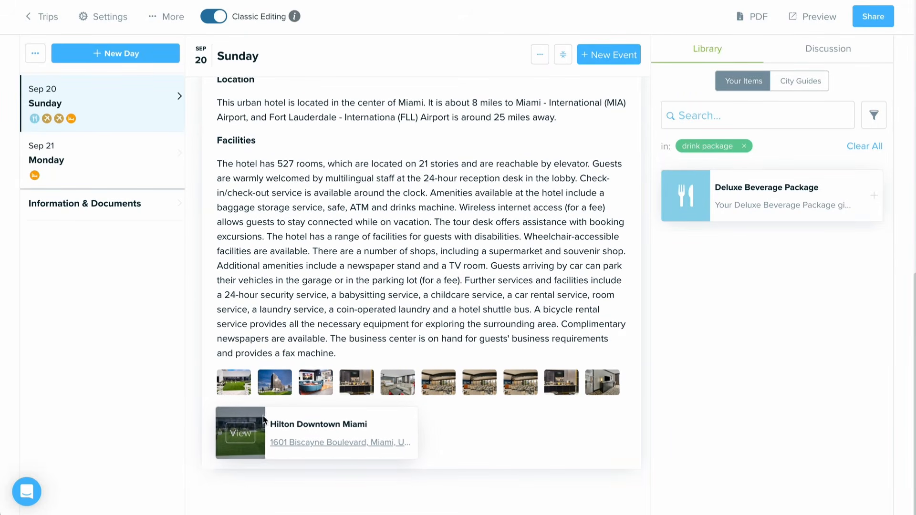
left_click(241, 434)
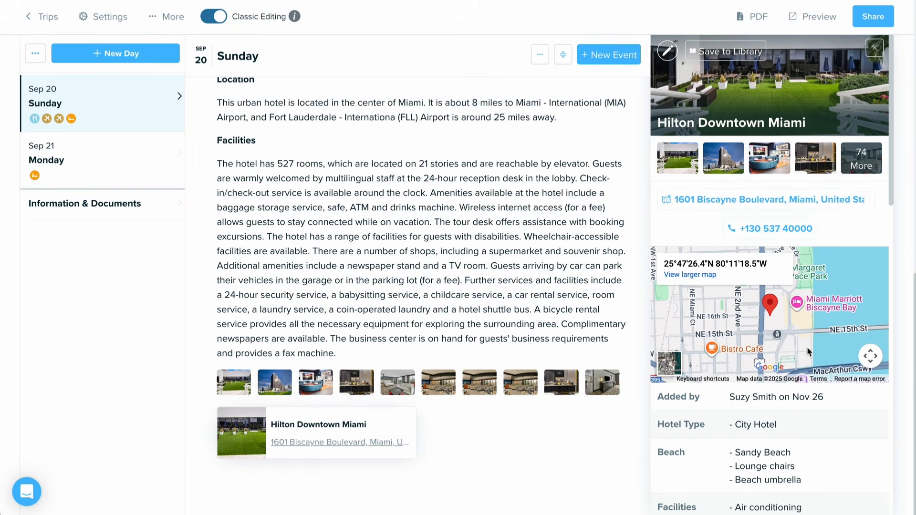
scroll(779, 420, "down", 1)
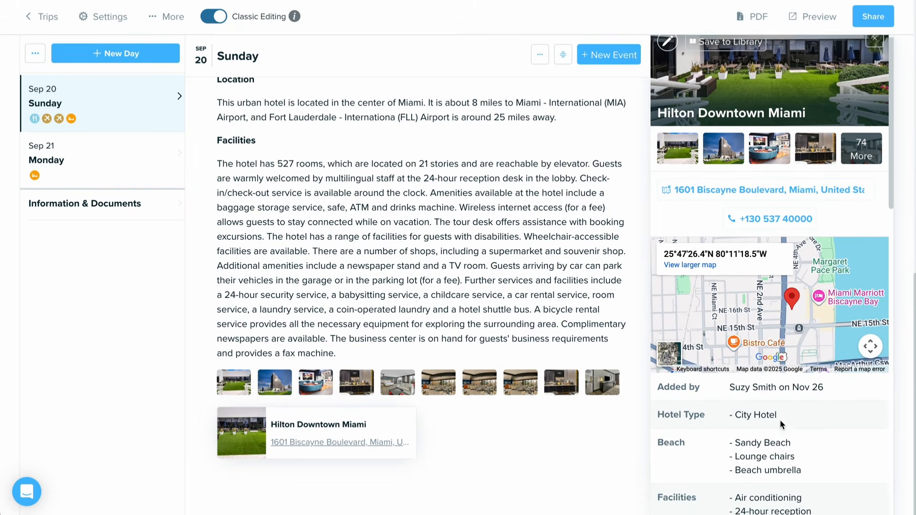
scroll(779, 419, "down", 2)
scroll(779, 419, "up", 3)
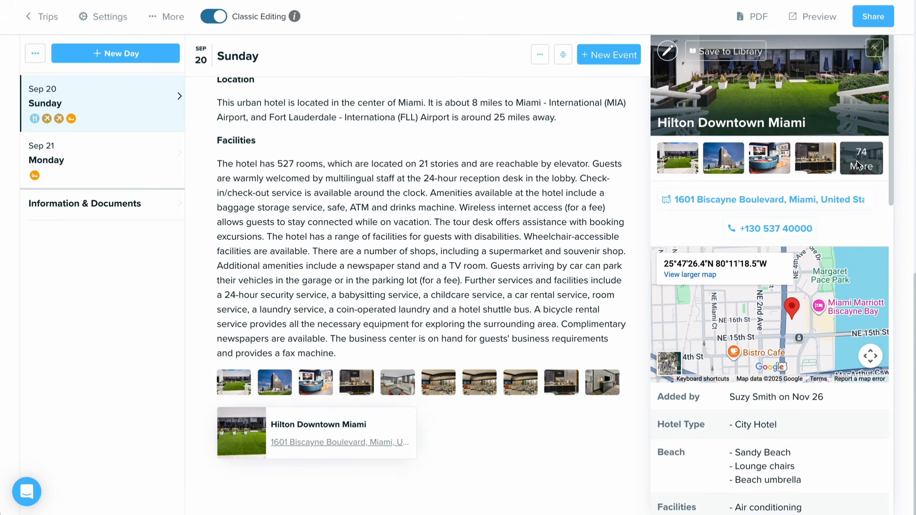
scroll(615, 171, "up", 1)
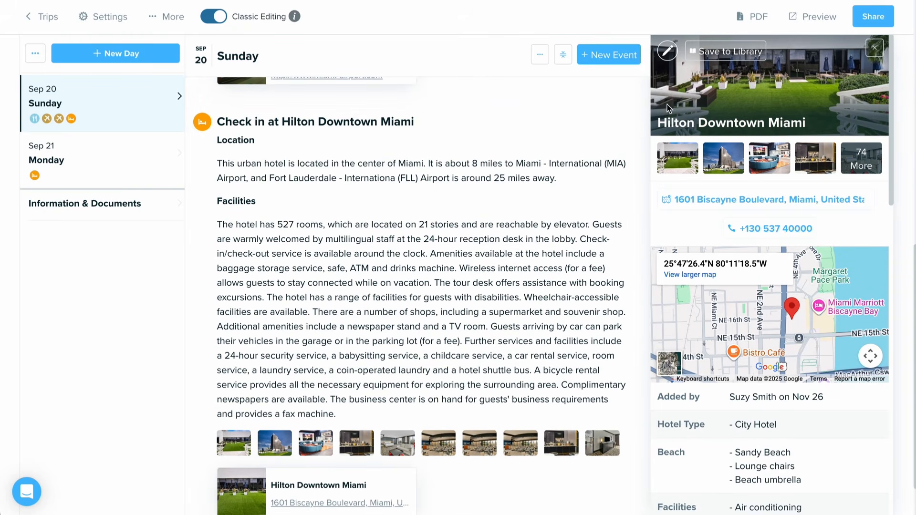
left_click(668, 50)
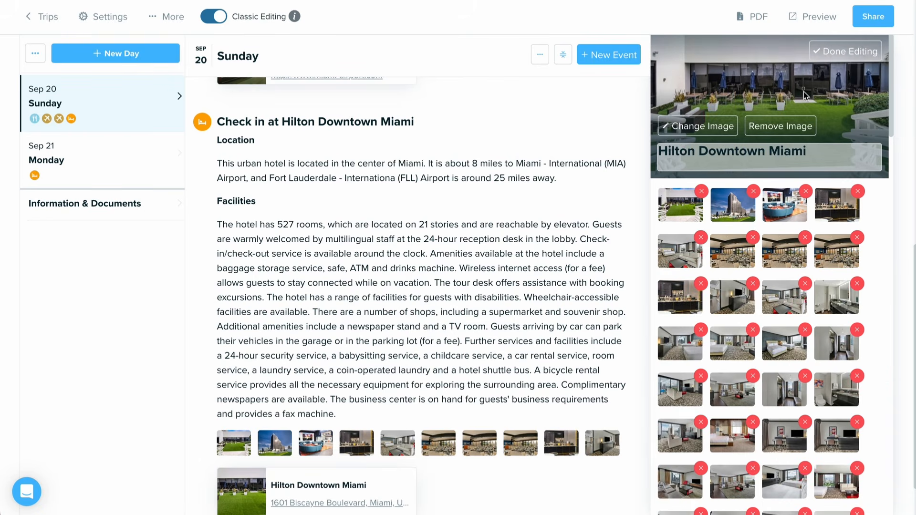
left_click(845, 56)
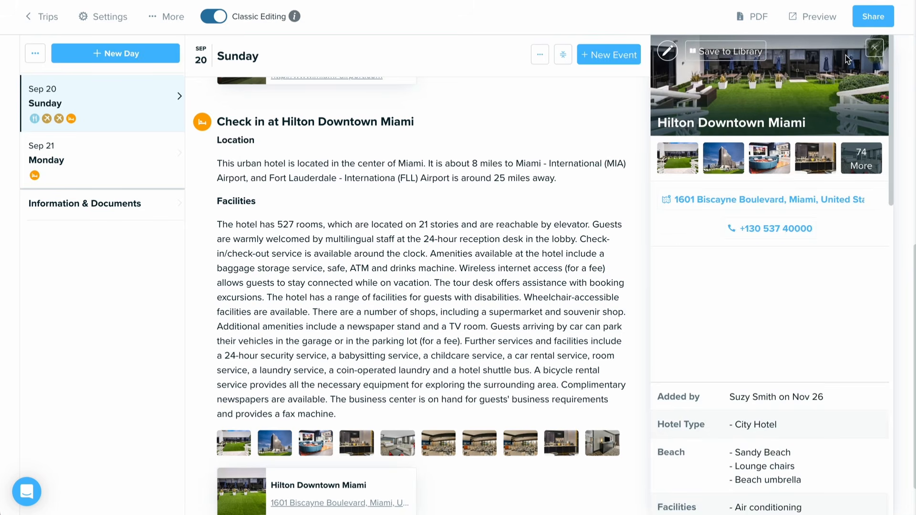
left_click(874, 48)
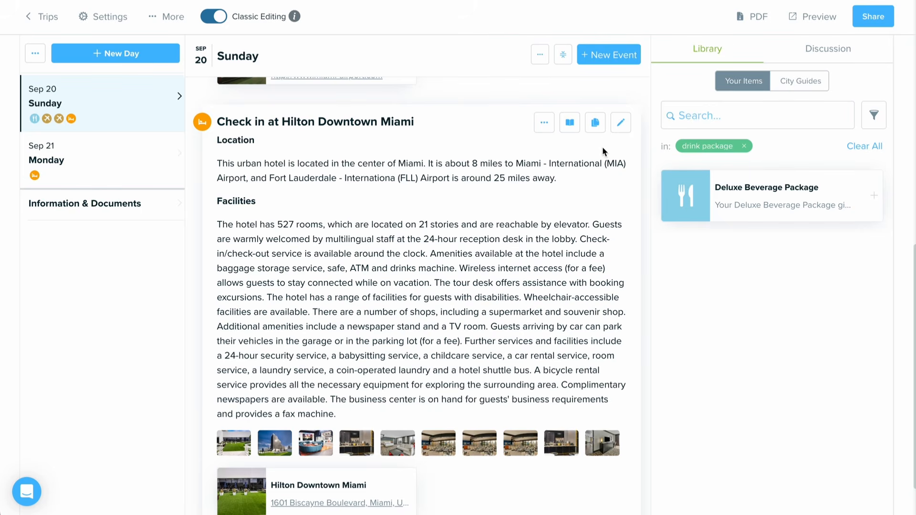
left_click(621, 123)
key("Escape")
Step: Start adding a cruise to Monday, Sep 21, and set the search dates to Sep 21 through Sep 25, 2026
left_click(156, 166)
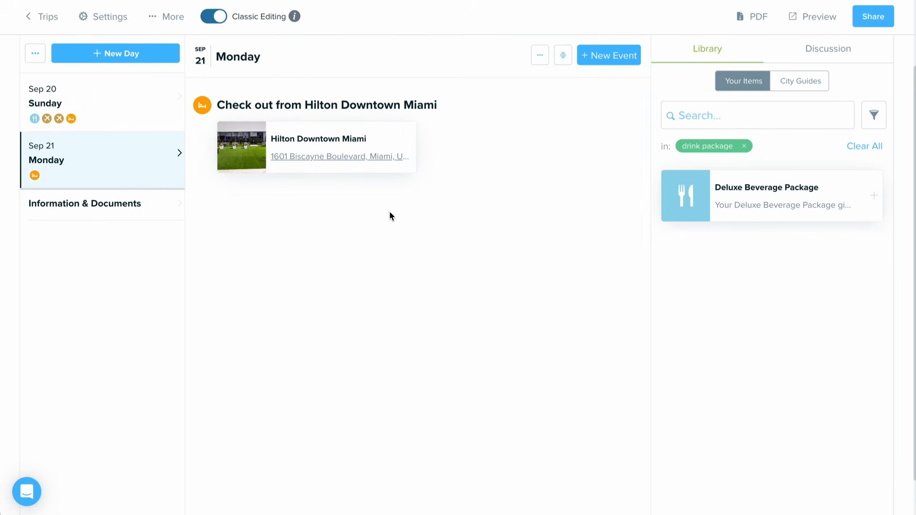
left_click(596, 58)
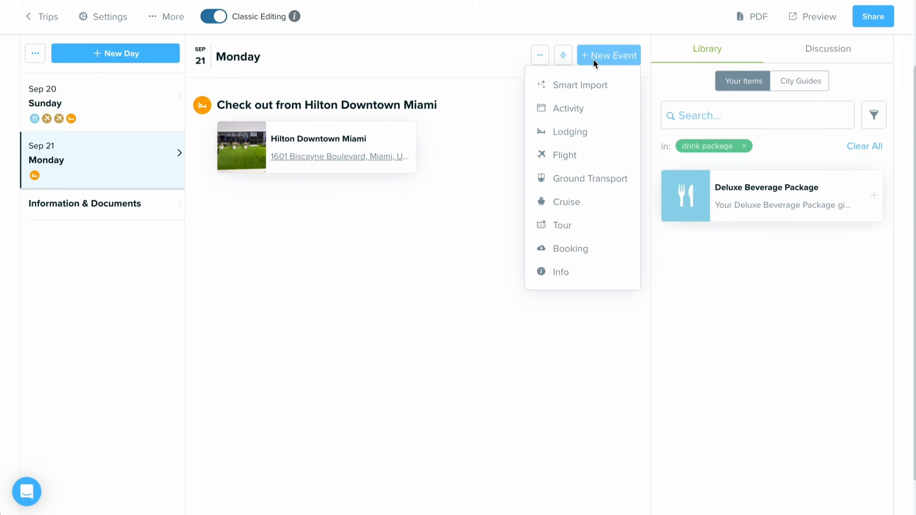
left_click(587, 203)
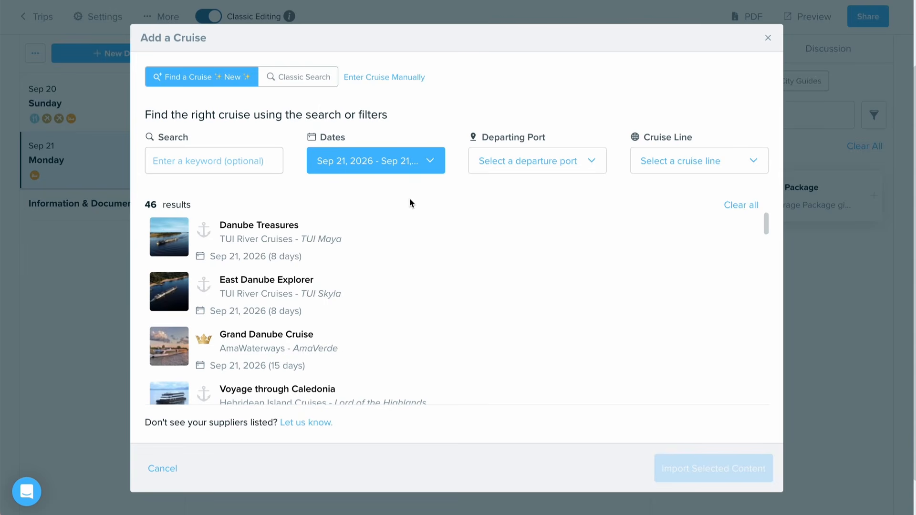
left_click(410, 162)
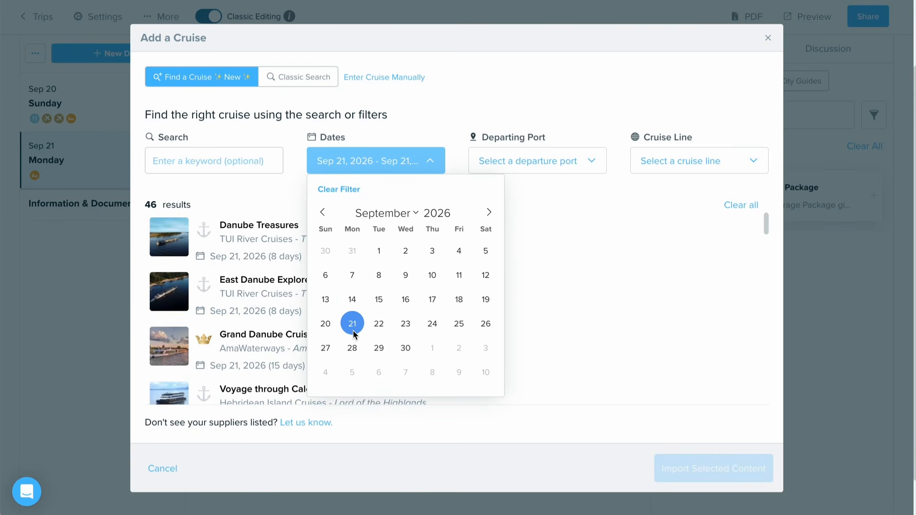
left_click(458, 324)
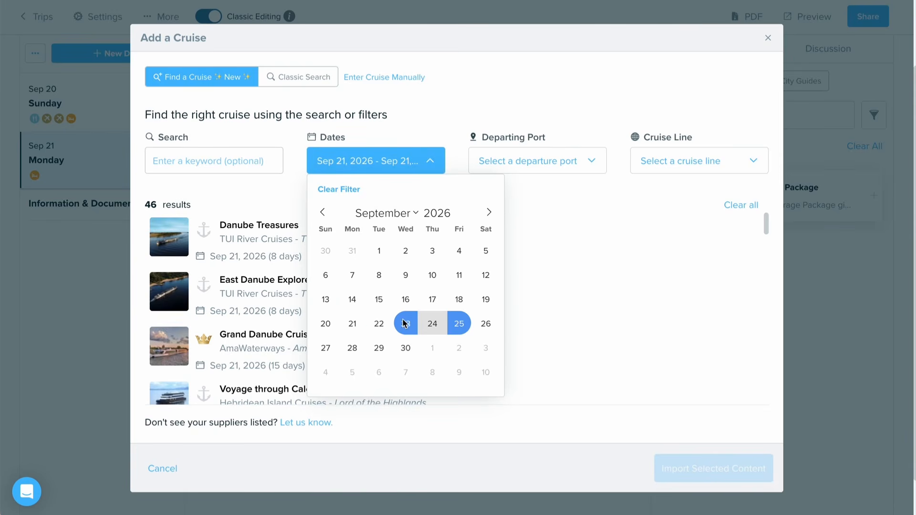
Step: Filter the cruise results by the departing port Miami, Florida
left_click(563, 160)
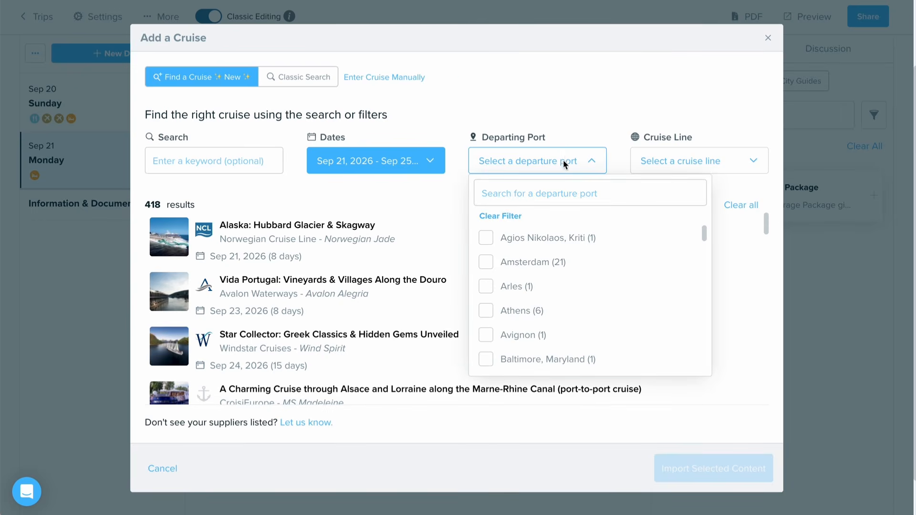
type("miami")
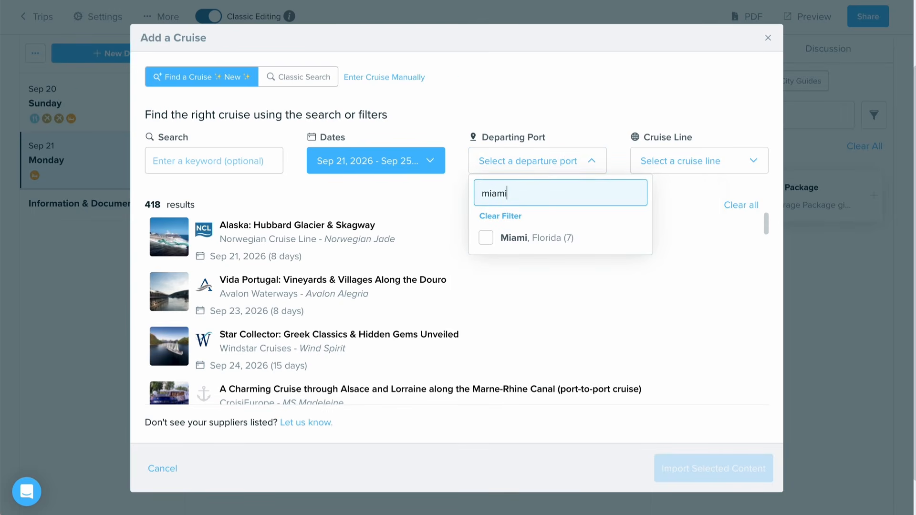
left_click(522, 241)
left_click(641, 113)
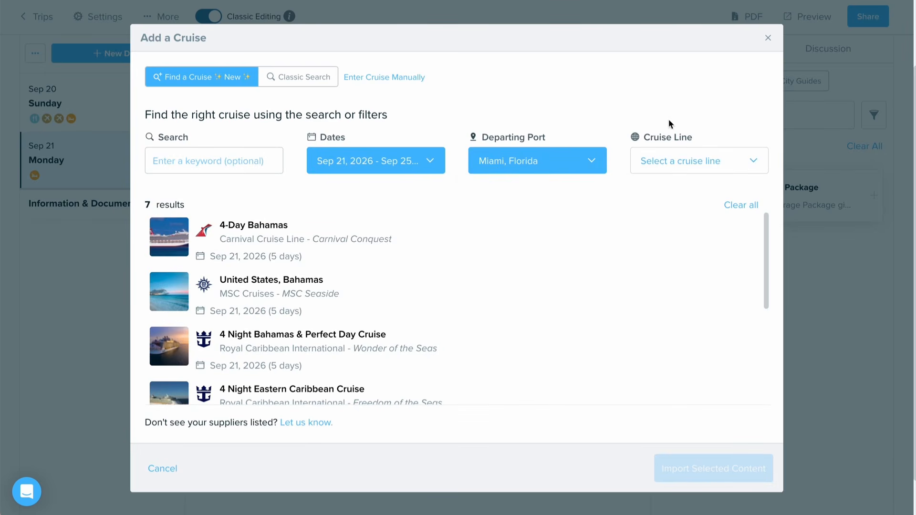
Step: Filter the cruises by Royal Caribbean International and choose the 4 Night Bahamas & Perfect Day Cruise on Wonder of the Seas
left_click(705, 158)
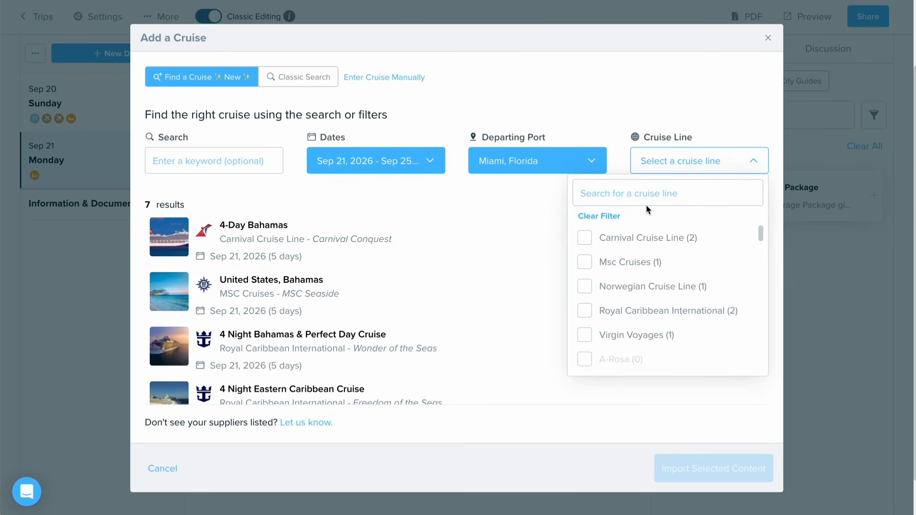
left_click(644, 310)
left_click(663, 98)
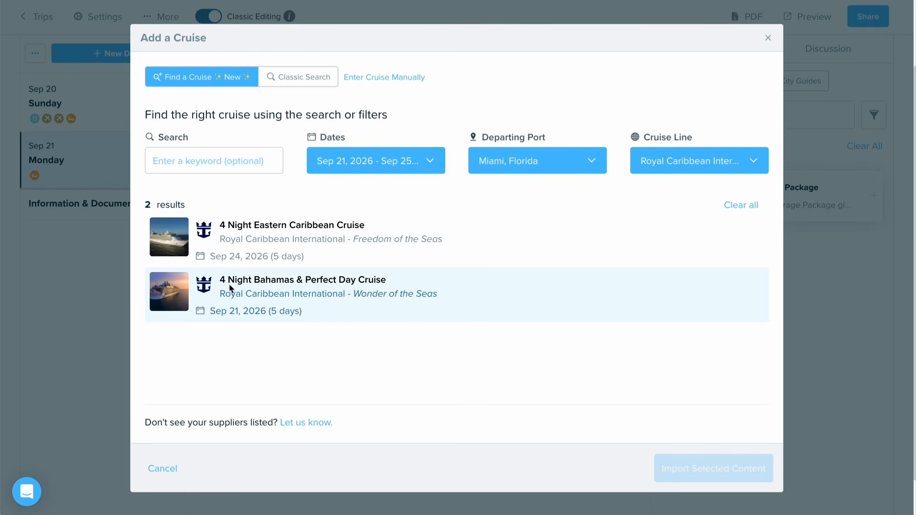
left_click(438, 308)
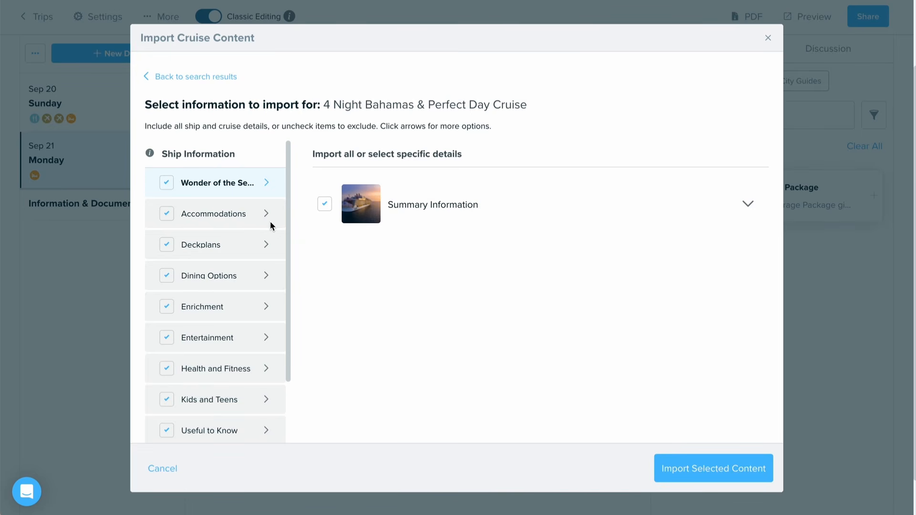
Step: Review the importable ship information for Accommodations, Deckplans and Dining Options, including the full description of The Mason Jar
left_click(260, 225)
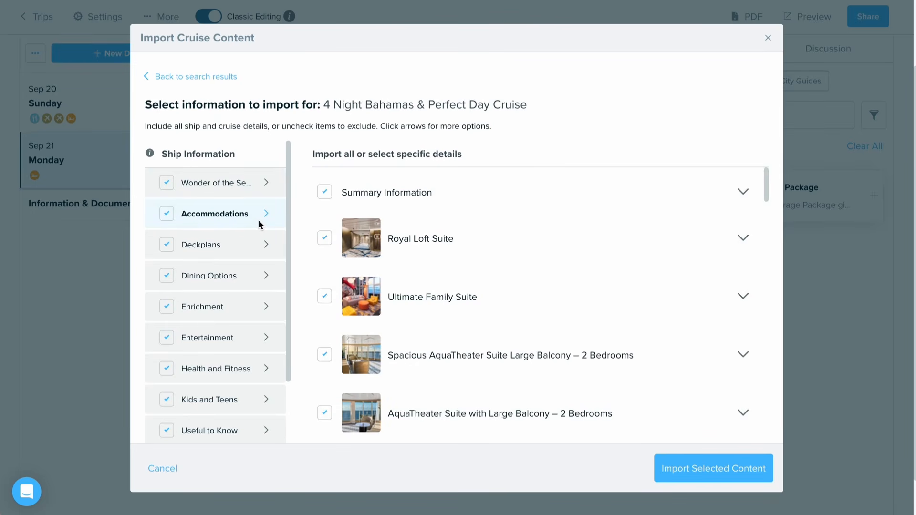
left_click(261, 244)
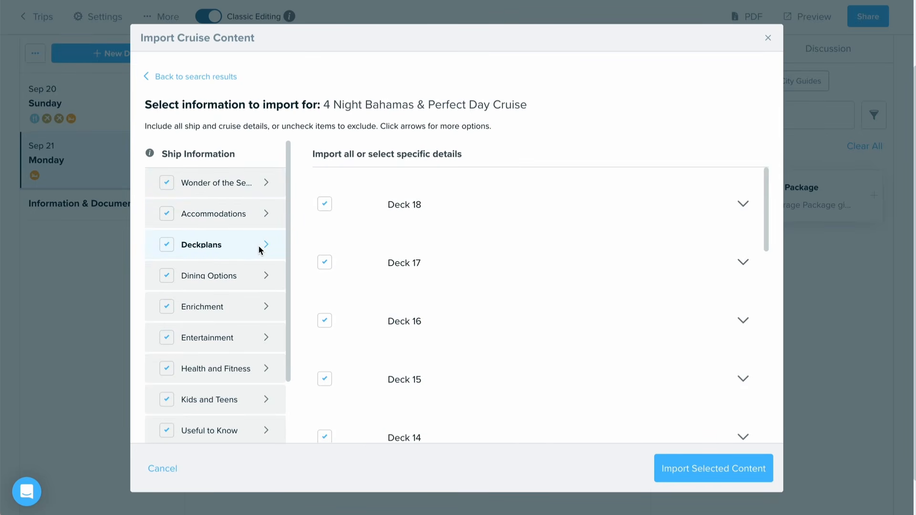
scroll(261, 249, "down", 1)
scroll(260, 249, "up", 1)
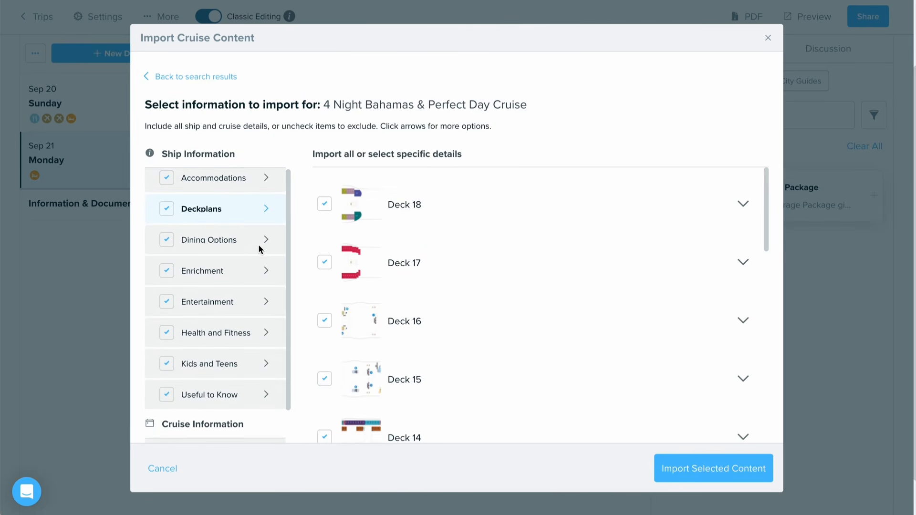
left_click(247, 238)
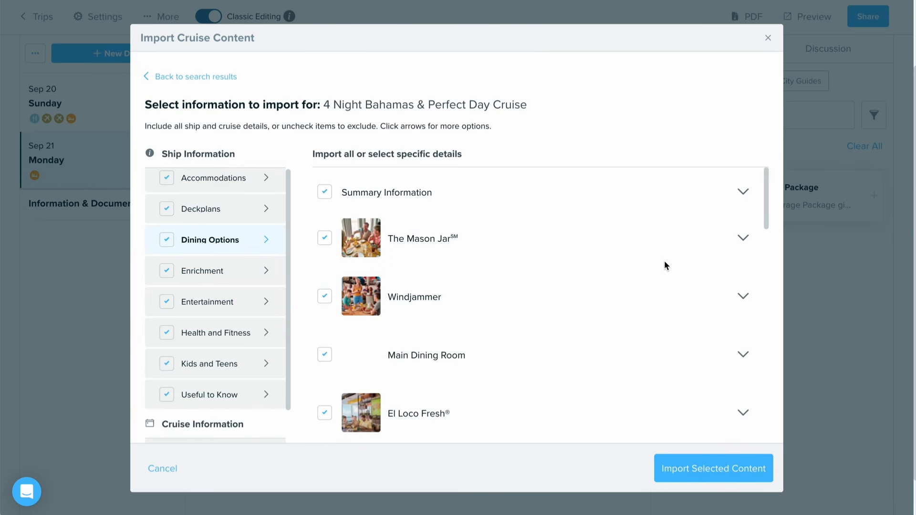
left_click(746, 242)
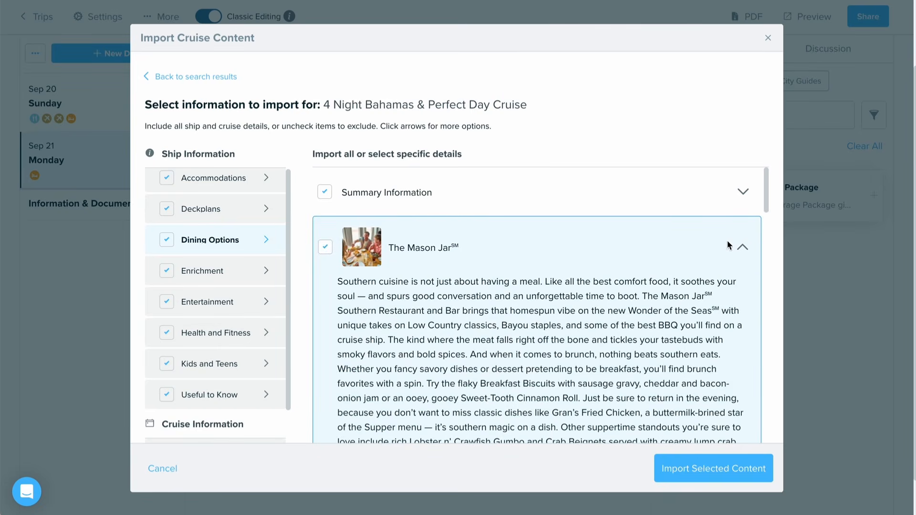
scroll(547, 259, "down", 1)
scroll(547, 259, "down", 5)
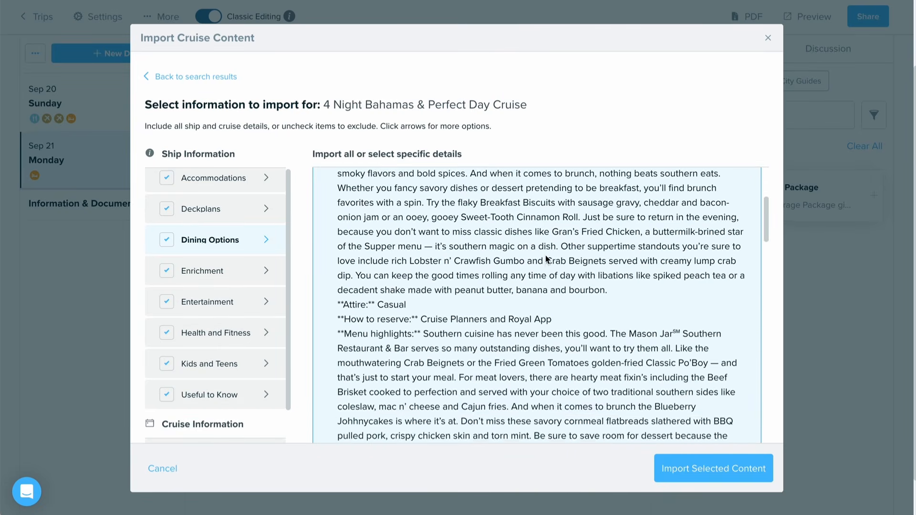
scroll(545, 256, "up", 5)
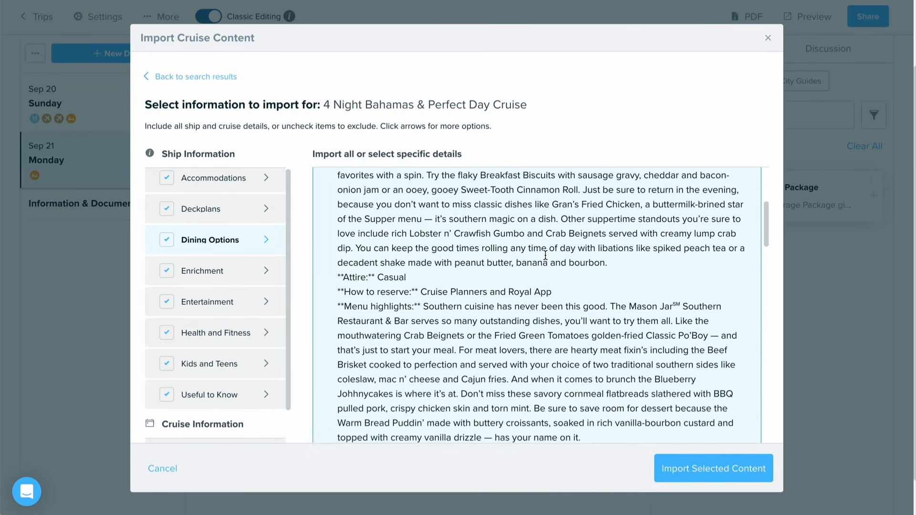
Step: Exclude Kids and Teens from the ship information and import the remaining cruise content into the itinerary
left_click(212, 361)
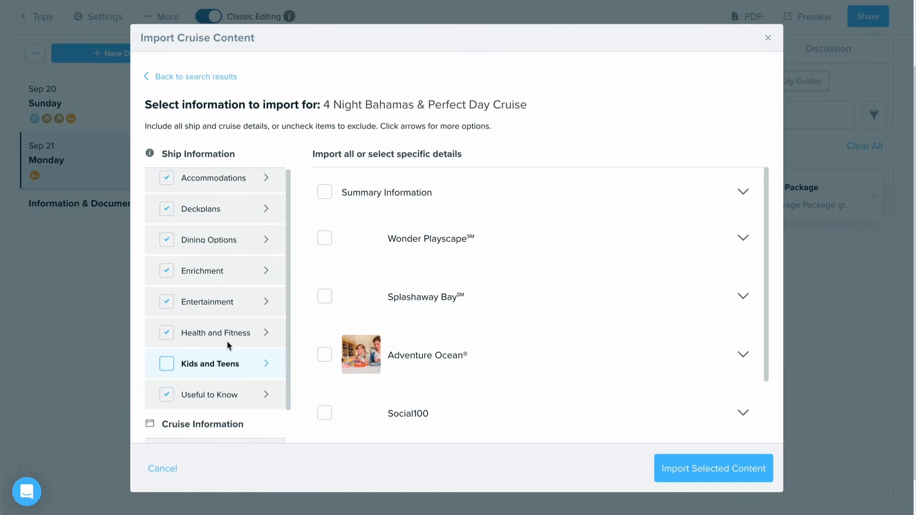
scroll(227, 341, "up", 2)
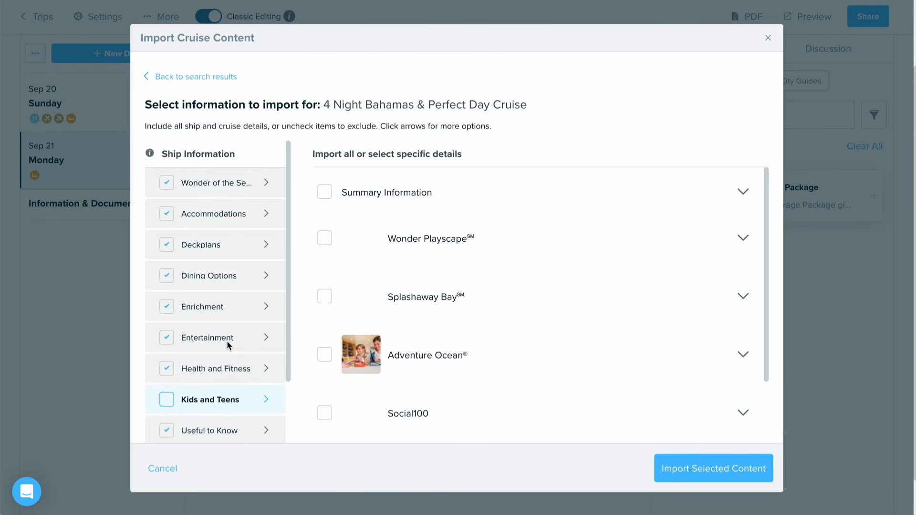
left_click(692, 460)
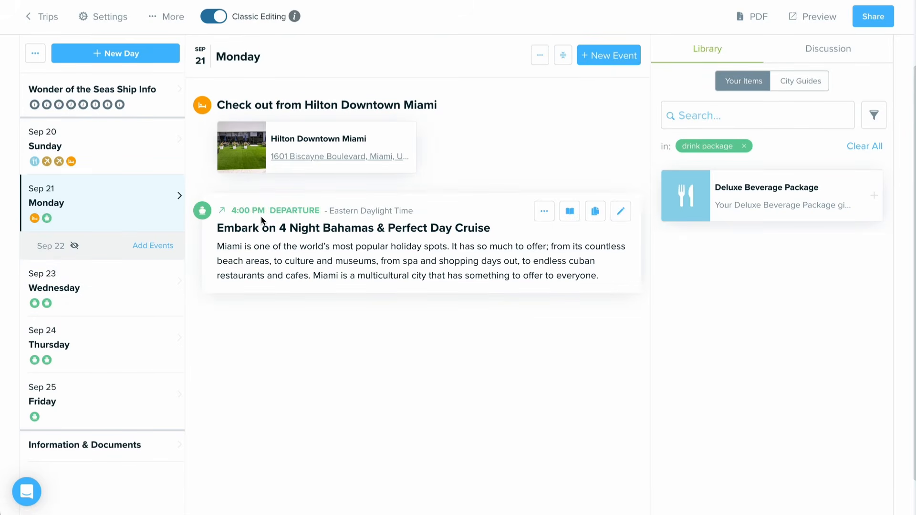
Step: Review the imported cruise events on Wednesday, Thursday, Friday and Monday
left_click(128, 297)
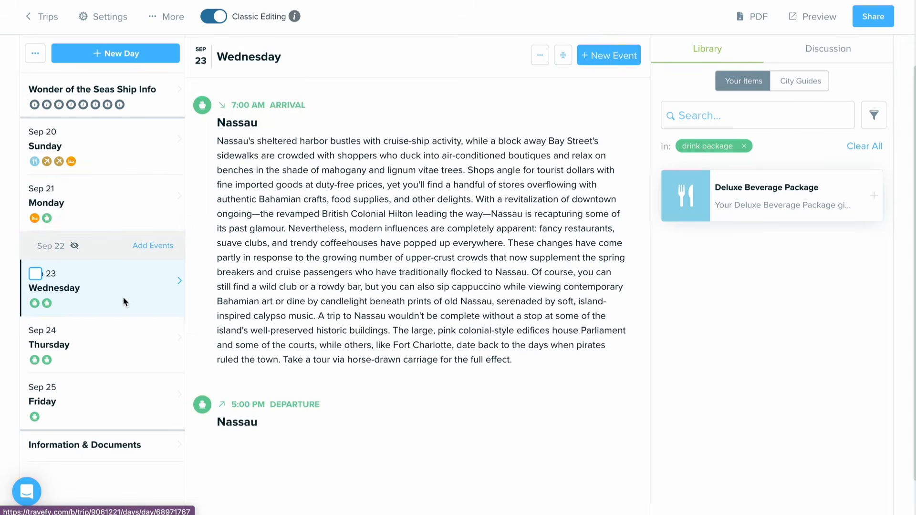
left_click(110, 339)
left_click(117, 395)
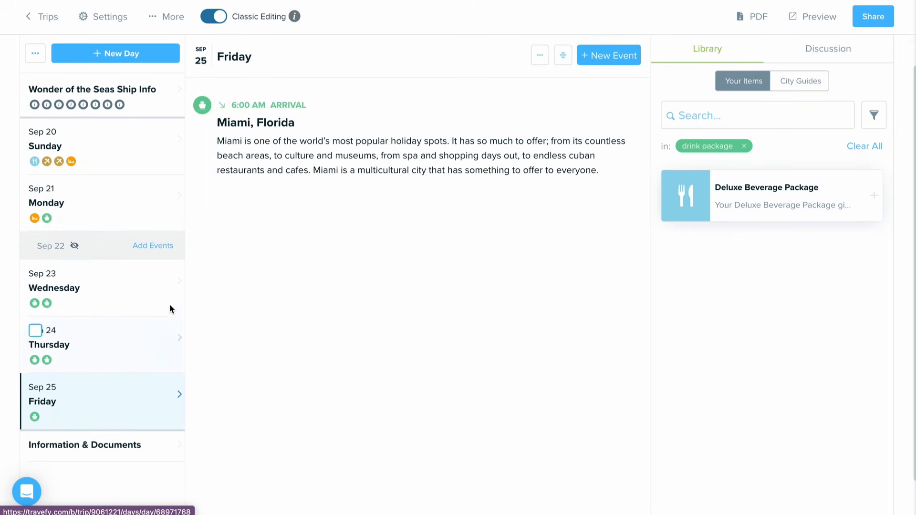
left_click(136, 212)
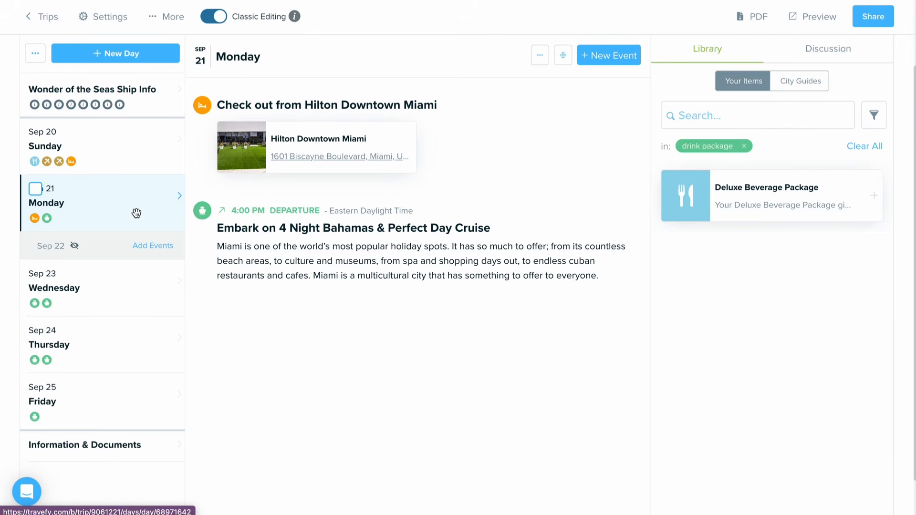
Step: Look over the Wonder of the Seas Ship Info section and move it below Friday, Sep 25, in the day list
left_click(96, 105)
scroll(375, 329, "down", 3)
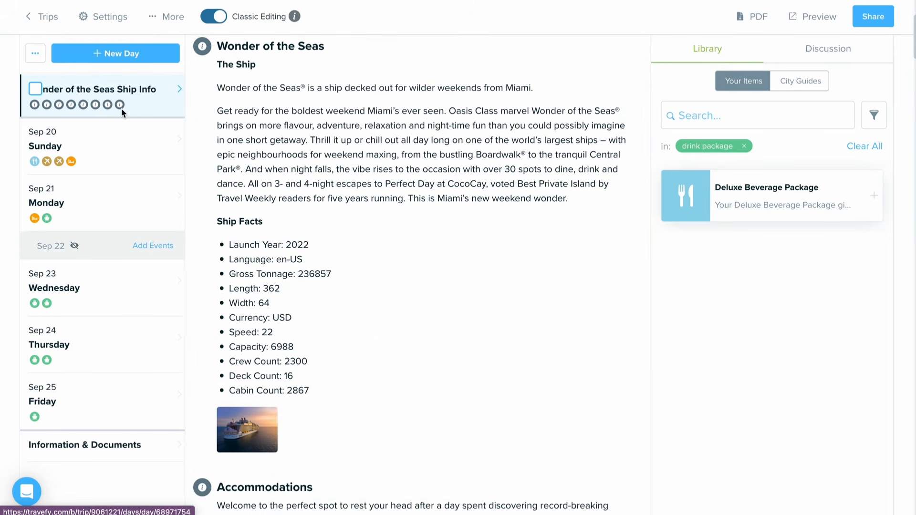
scroll(231, 90, "up", 5)
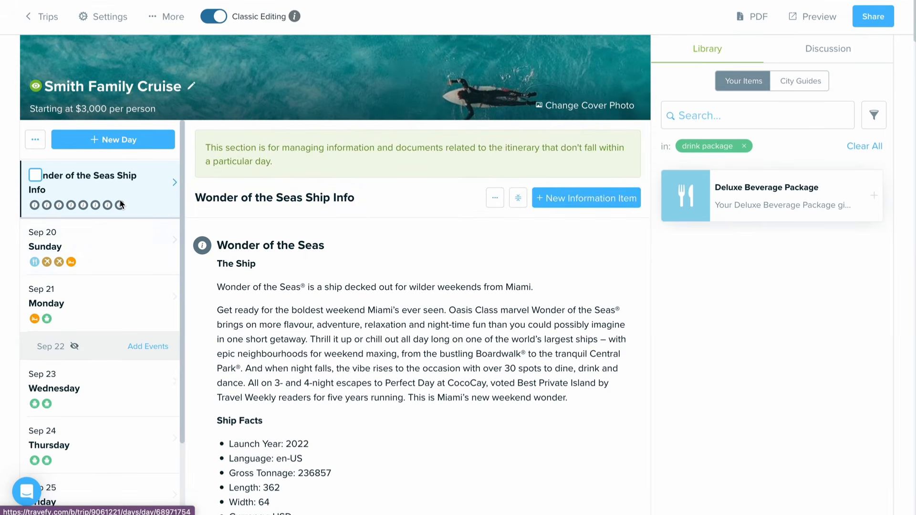
left_click_drag(75, 182, 97, 355)
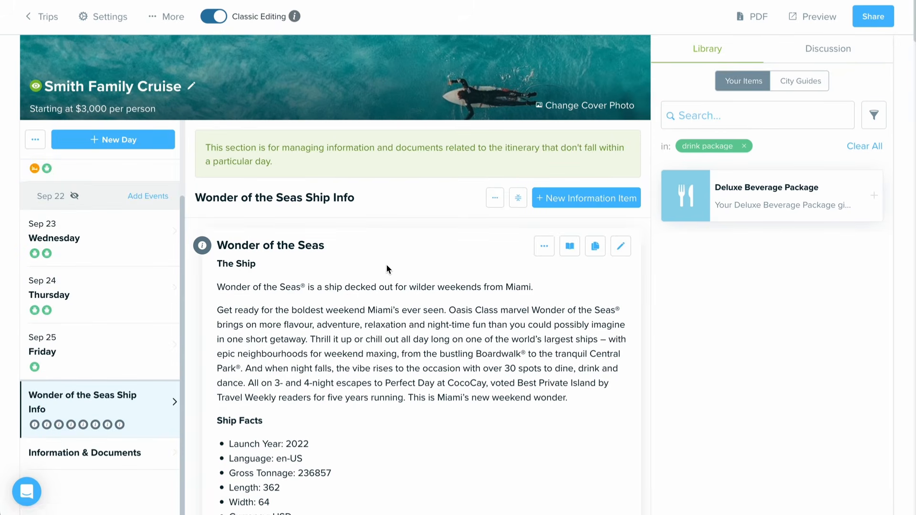
Step: Go to Sunday, Sep 20, and load the ArrivalGuides city guide for Miami, Florida
left_click(112, 358)
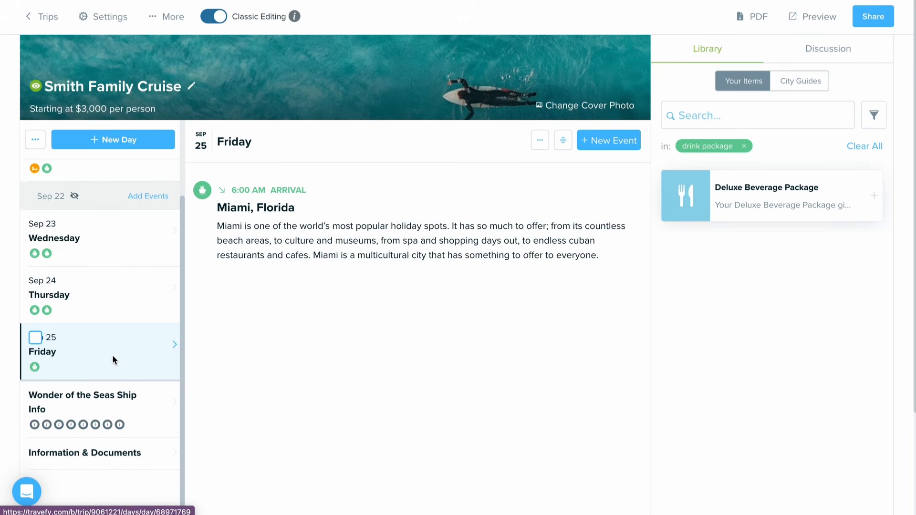
scroll(113, 358, "up", 2)
left_click(111, 265)
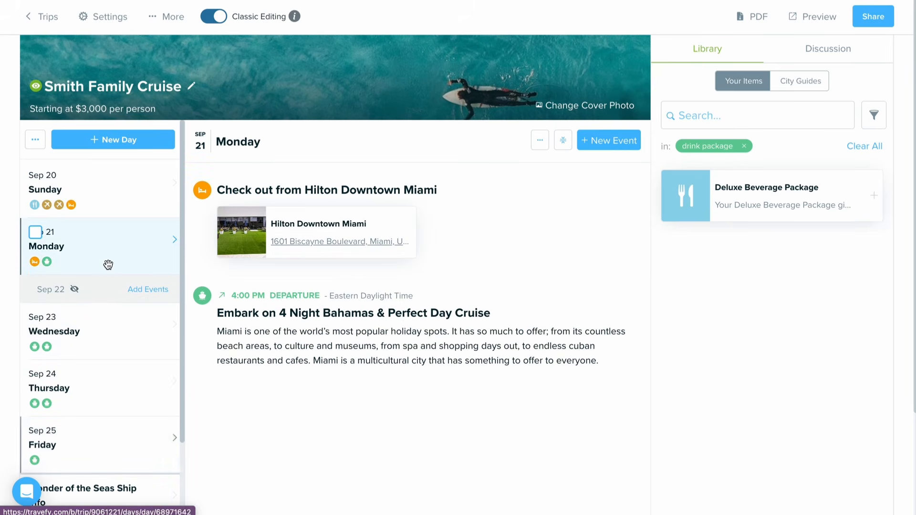
left_click(145, 208)
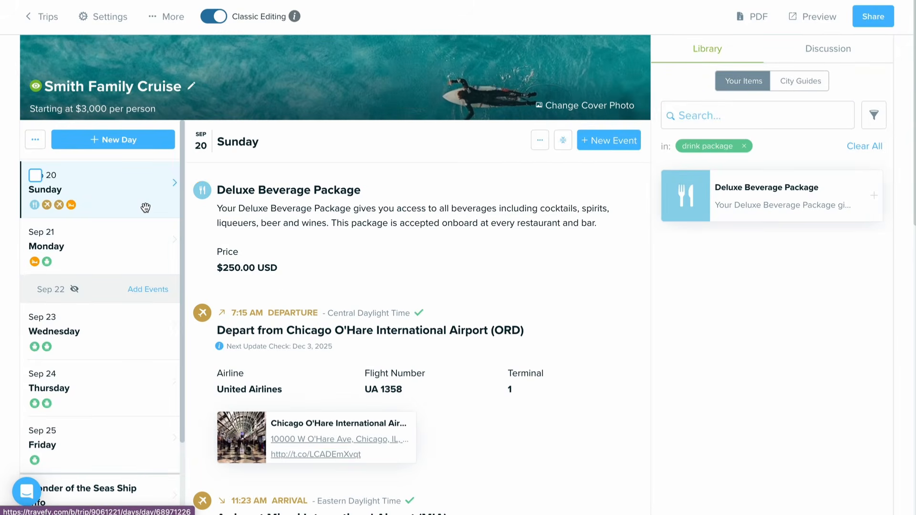
left_click(800, 82)
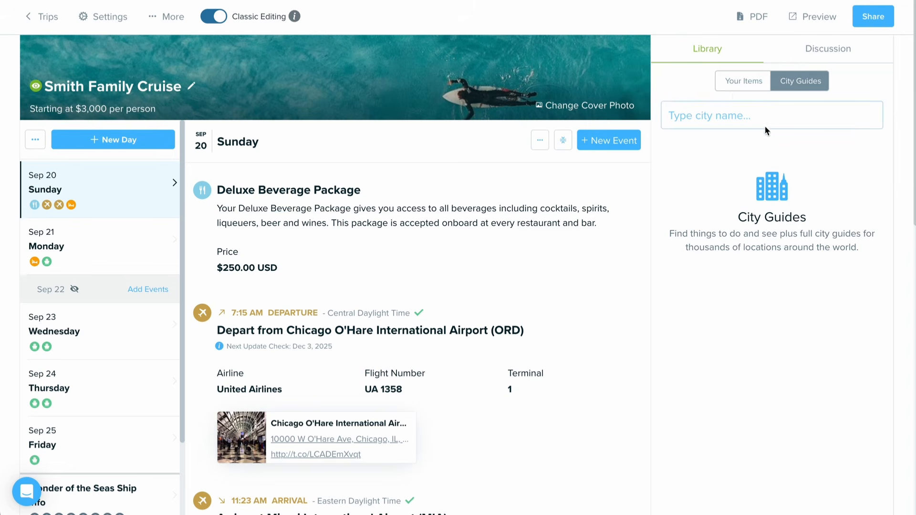
left_click(798, 119)
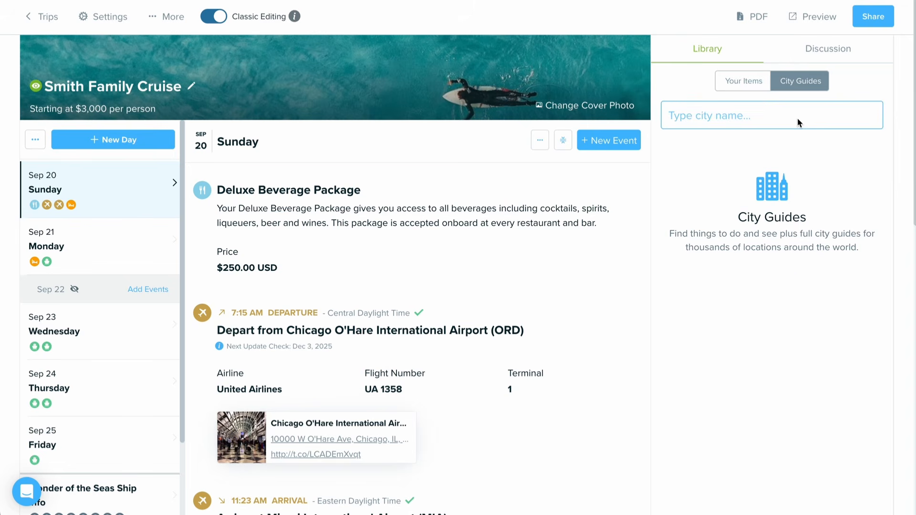
type("Miami")
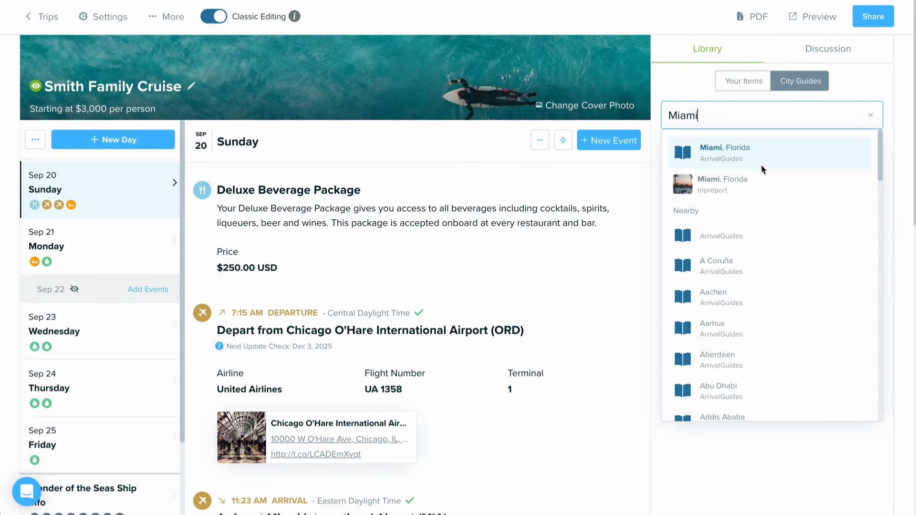
left_click(749, 162)
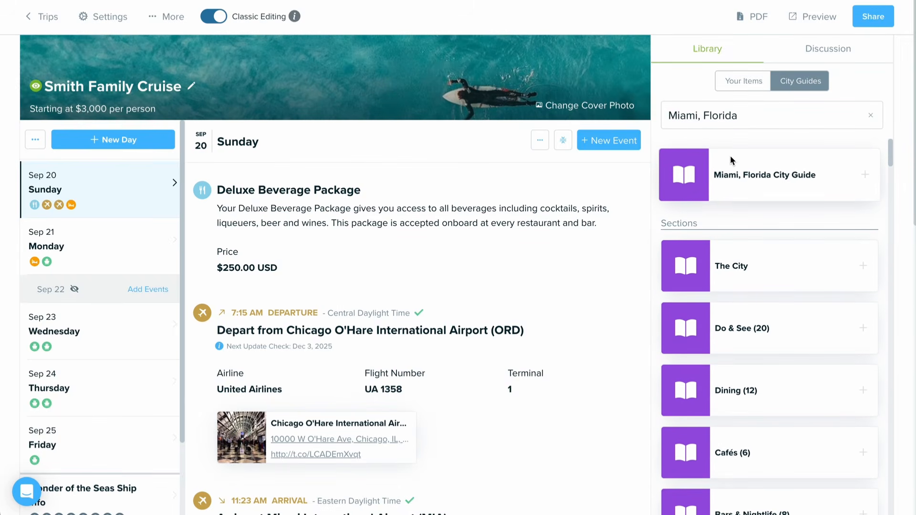
Step: Add the Shopping section of the Miami city guide to Sunday, directly below the Hilton Downtown Miami check-in
scroll(725, 213, "down", 1)
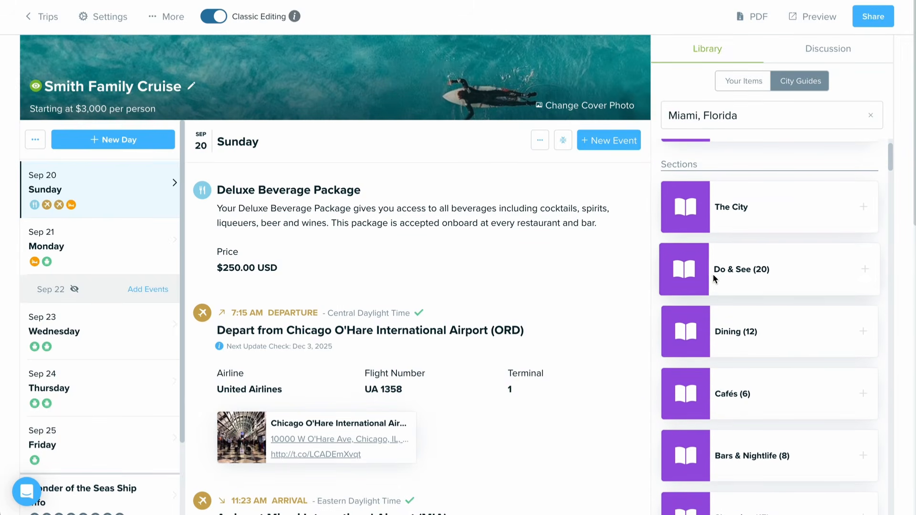
scroll(696, 341, "down", 7)
scroll(712, 348, "down", 2)
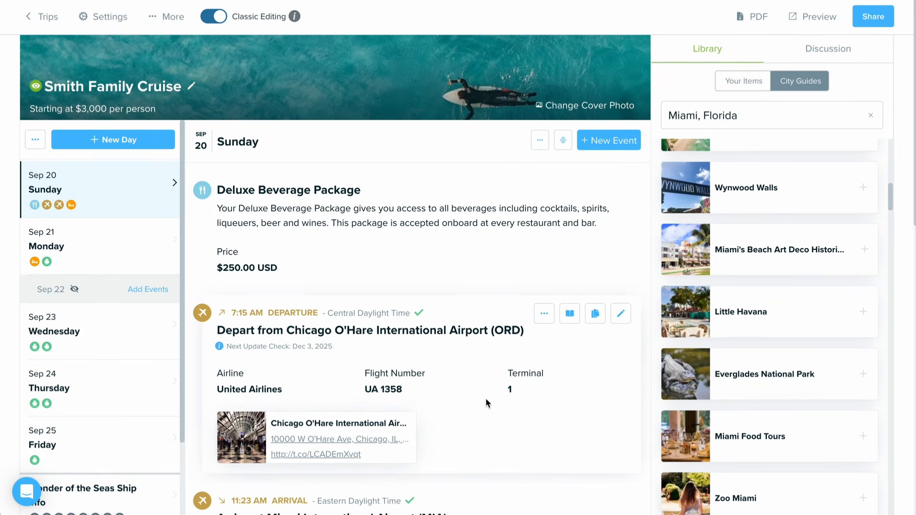
scroll(487, 401, "down", 5)
scroll(486, 401, "down", 4)
scroll(747, 299, "up", 3)
scroll(747, 294, "down", 2)
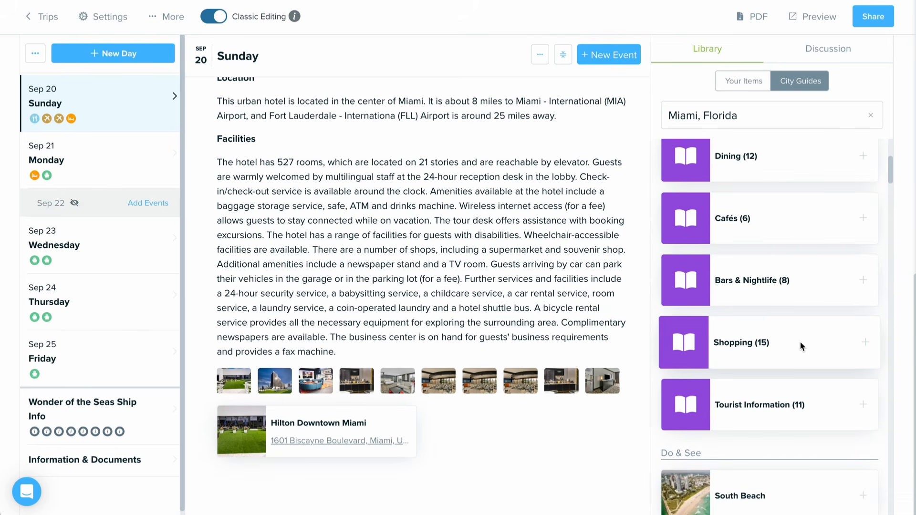
left_click_drag(813, 340, 435, 481)
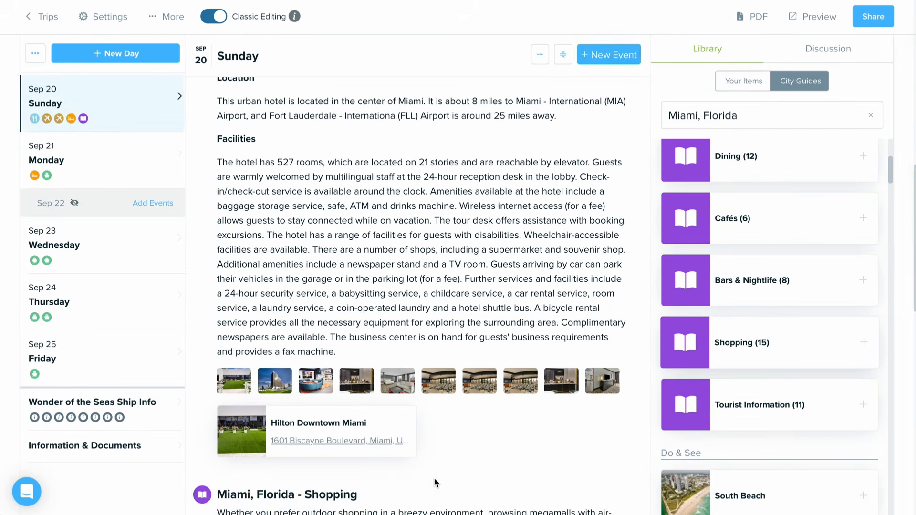
Step: Remove the Lincoln Road and Books & Books attachments from the Miami, Florida - Shopping item and save it
scroll(436, 482, "down", 2)
scroll(434, 482, "down", 7)
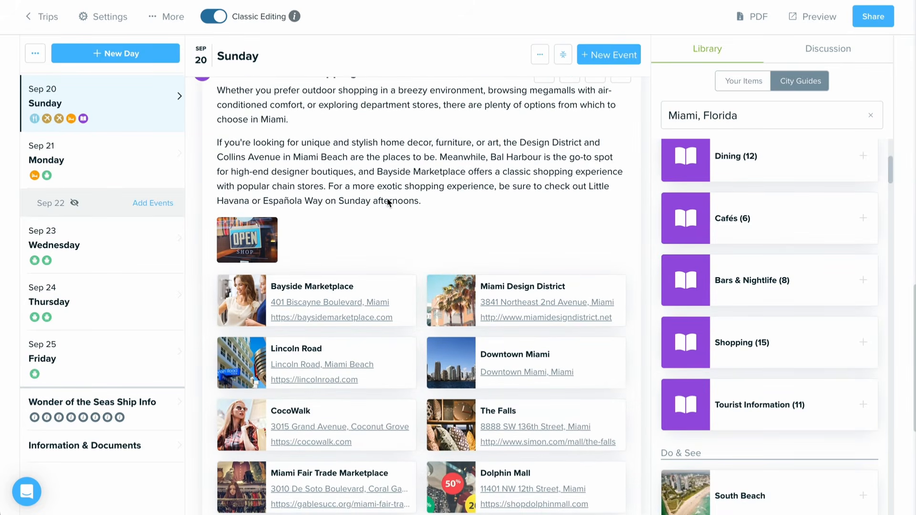
scroll(322, 243, "up", 1)
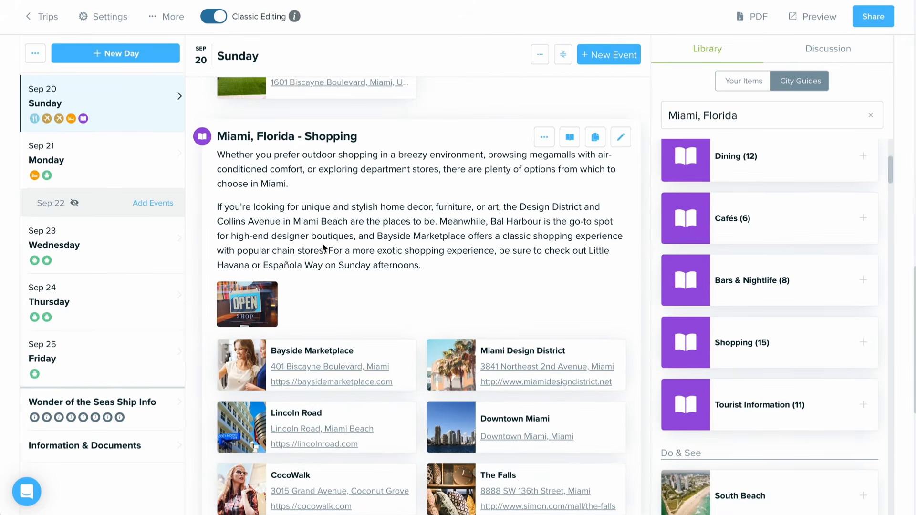
left_click(619, 137)
scroll(393, 377, "down", 1)
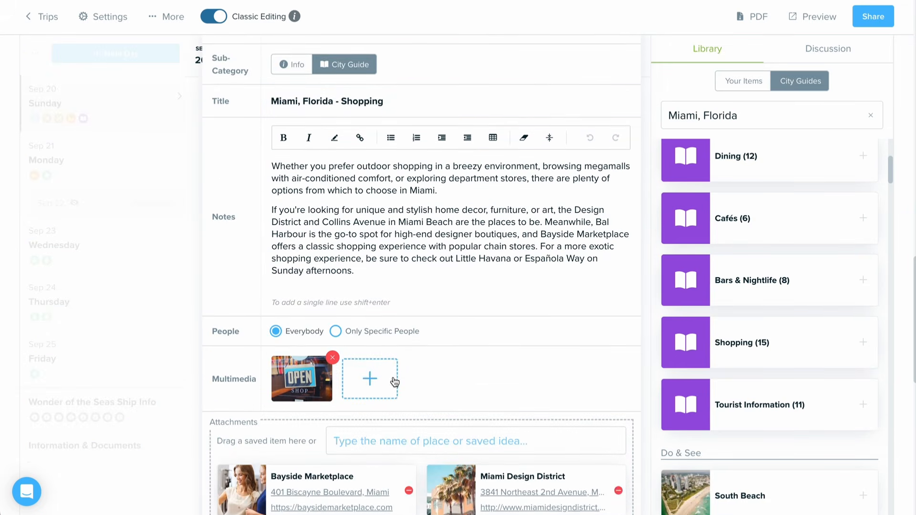
scroll(393, 380, "down", 5)
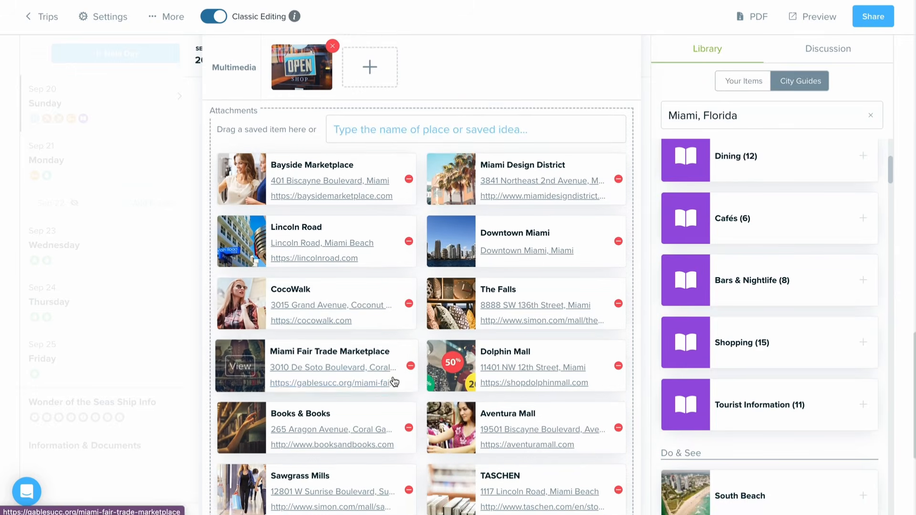
left_click(410, 242)
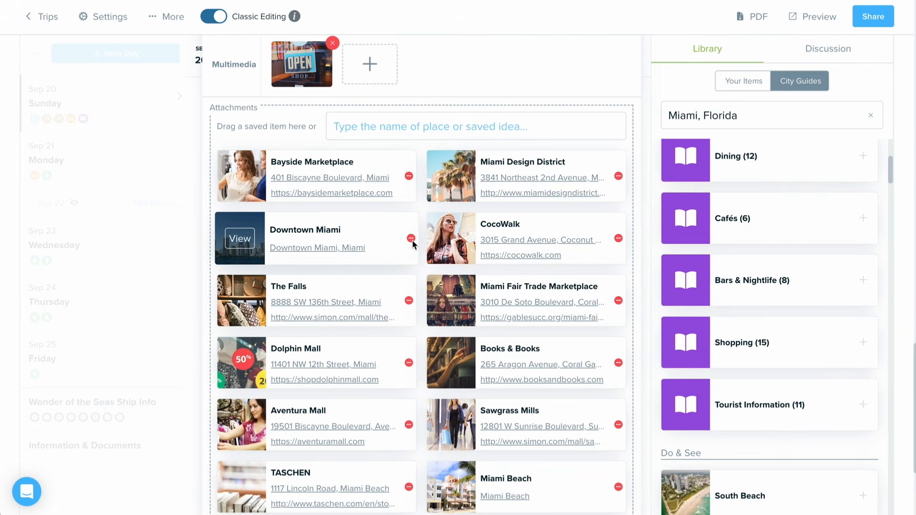
left_click(618, 363)
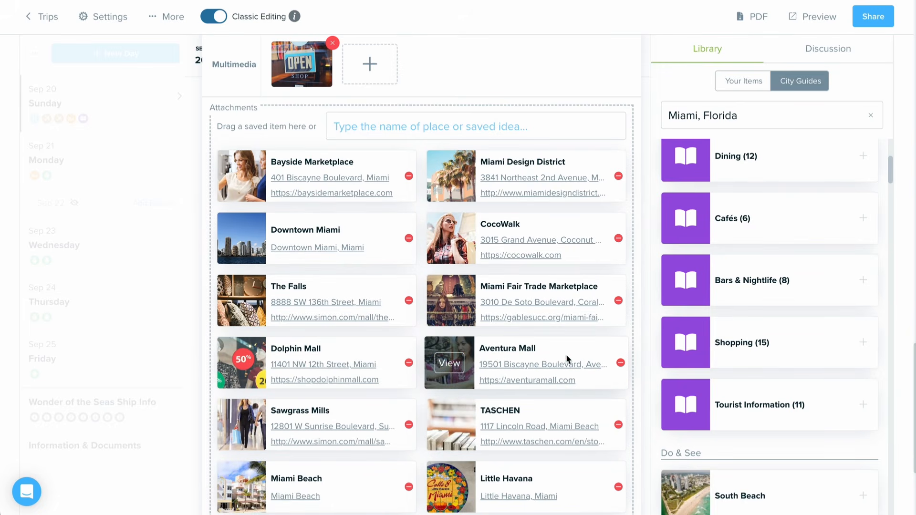
scroll(567, 358, "down", 4)
left_click(602, 451)
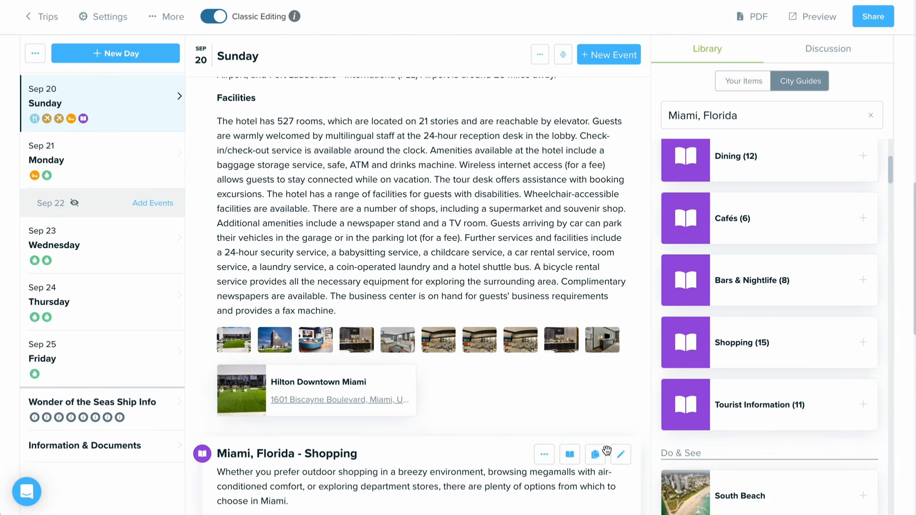
Step: Open the client preview of the Smith Family Cruise itinerary
left_click(797, 19)
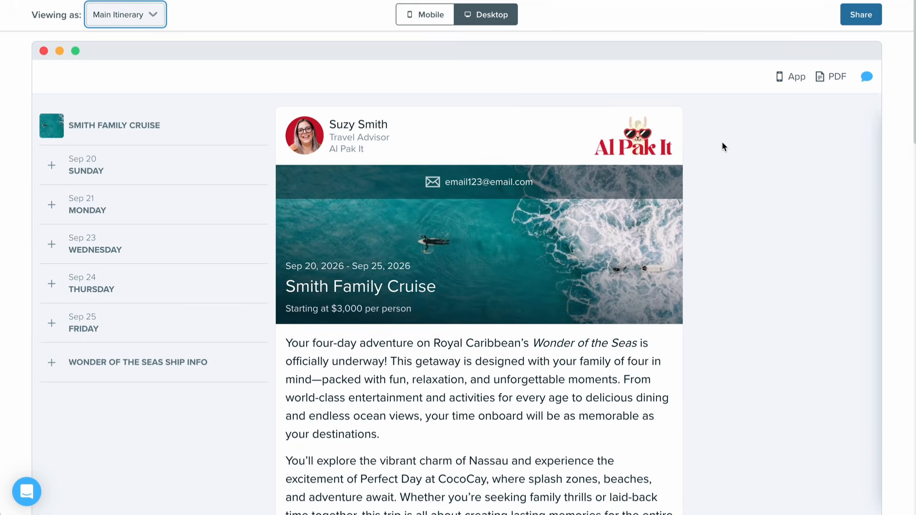
Step: Review the trip introduction and the start of Sunday, Sep 20, and expand Sunday's list of items
scroll(723, 142, "down", 2)
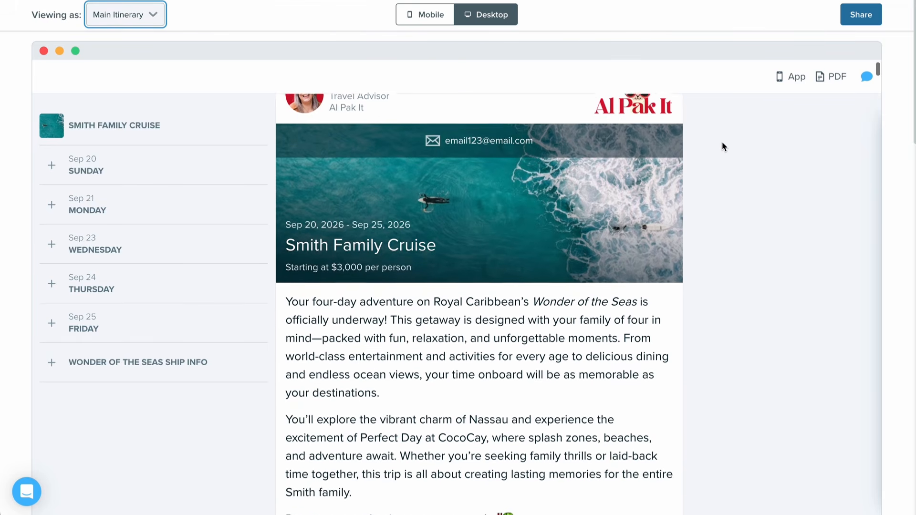
scroll(723, 141, "down", 5)
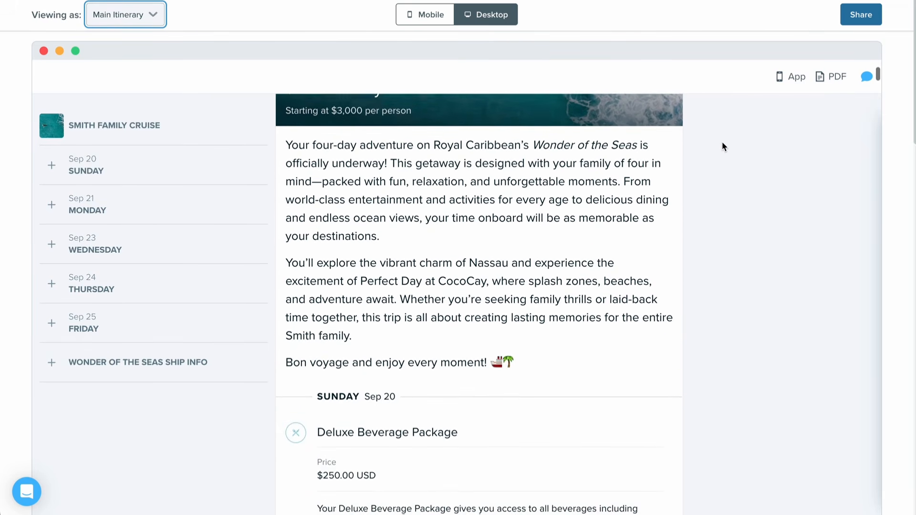
scroll(722, 142, "down", 3)
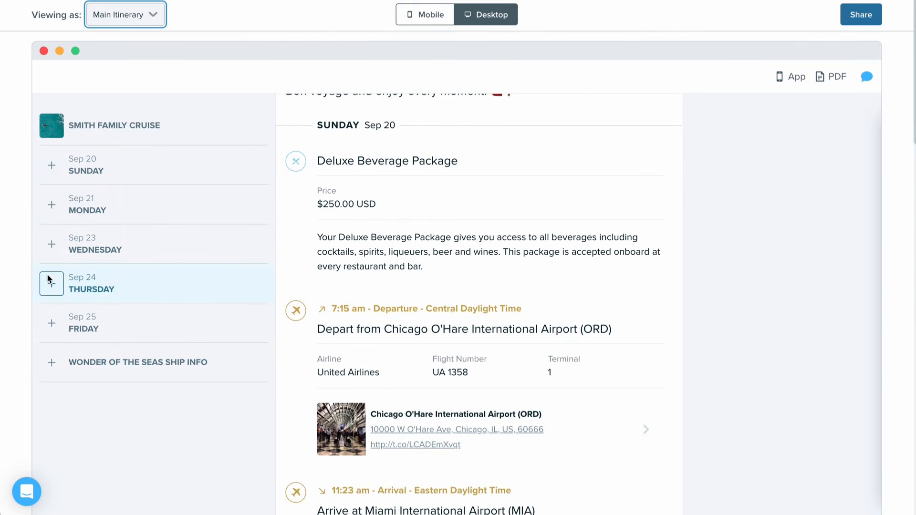
left_click(52, 174)
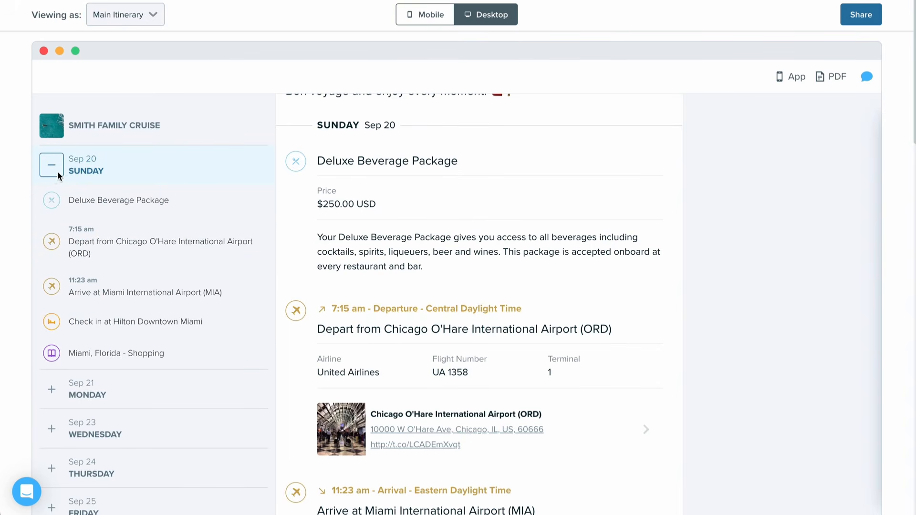
Step: Go to the Hilton Downtown Miami check-in, browse its first photos in the full-size gallery and close the gallery
left_click(171, 322)
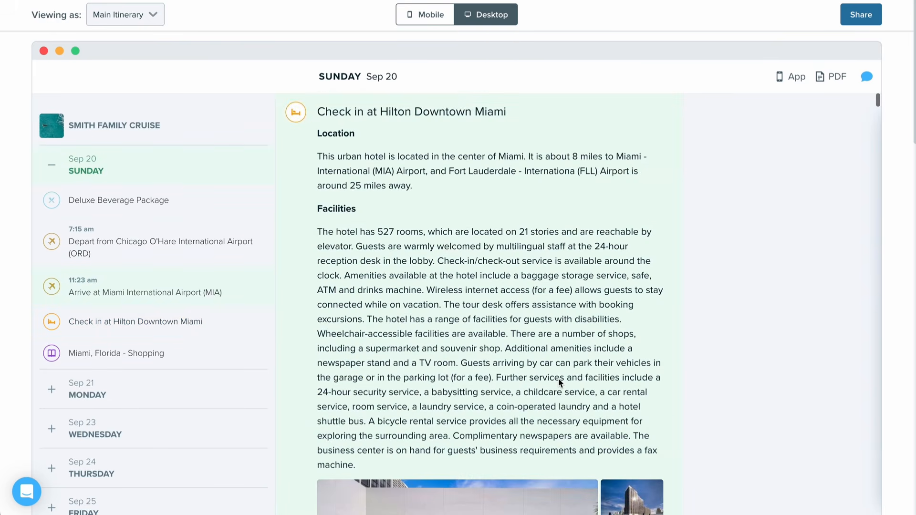
scroll(559, 381, "down", 5)
left_click(552, 382)
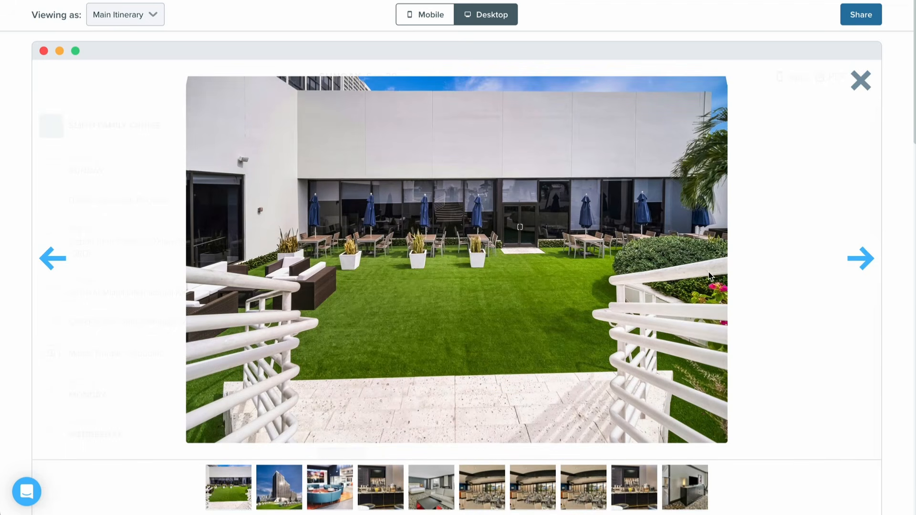
left_click(869, 260)
left_click(867, 260)
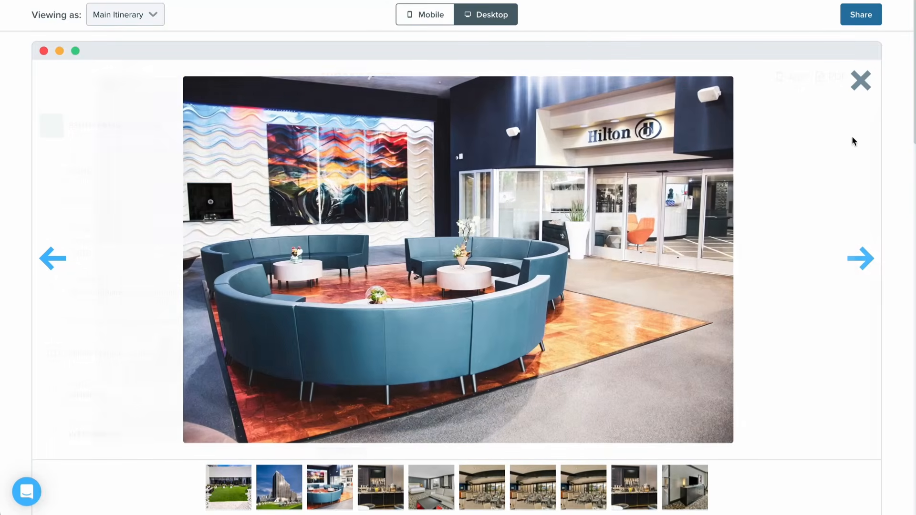
left_click(857, 78)
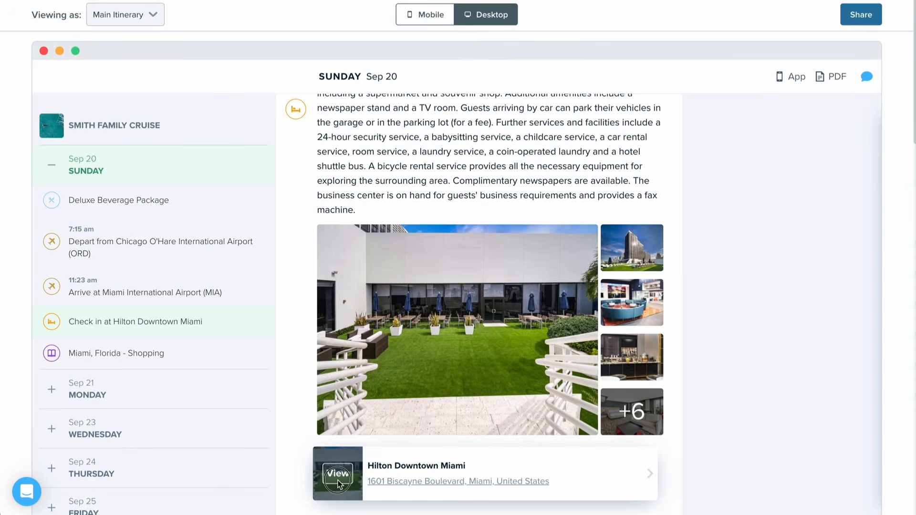
Step: View the Hilton Downtown Miami location details, including its map, facilities, meals and sports information, and close them
left_click(339, 484)
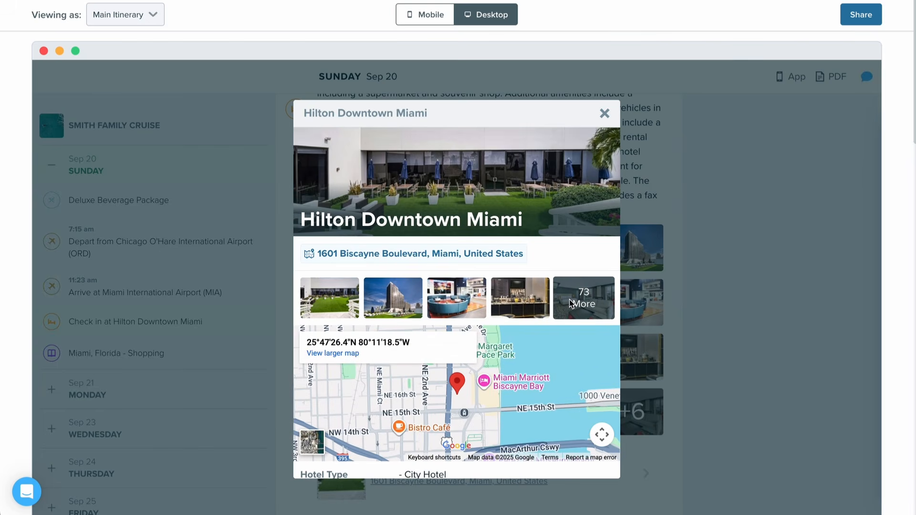
scroll(454, 380, "down", 7)
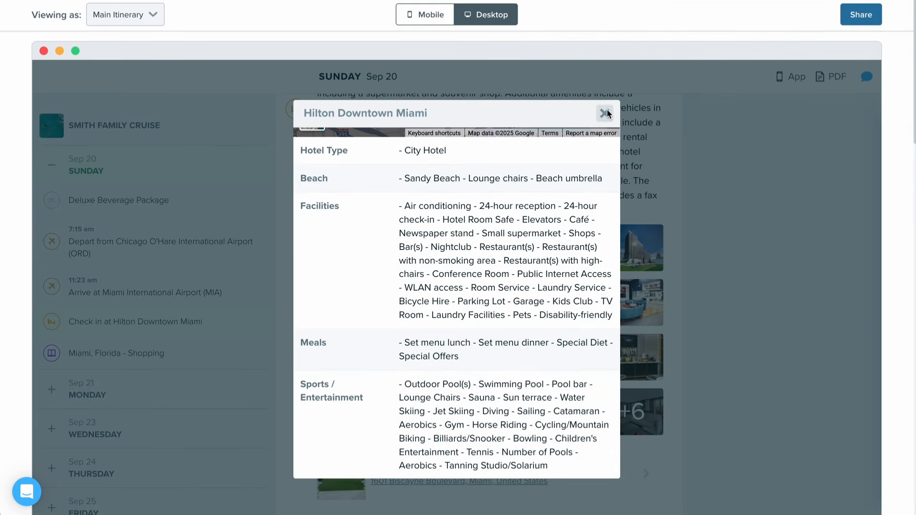
left_click(604, 113)
Step: Go to the Wonder of the Seas Ship Info section and look through it down to the Accommodations suites
scroll(133, 379, "down", 1)
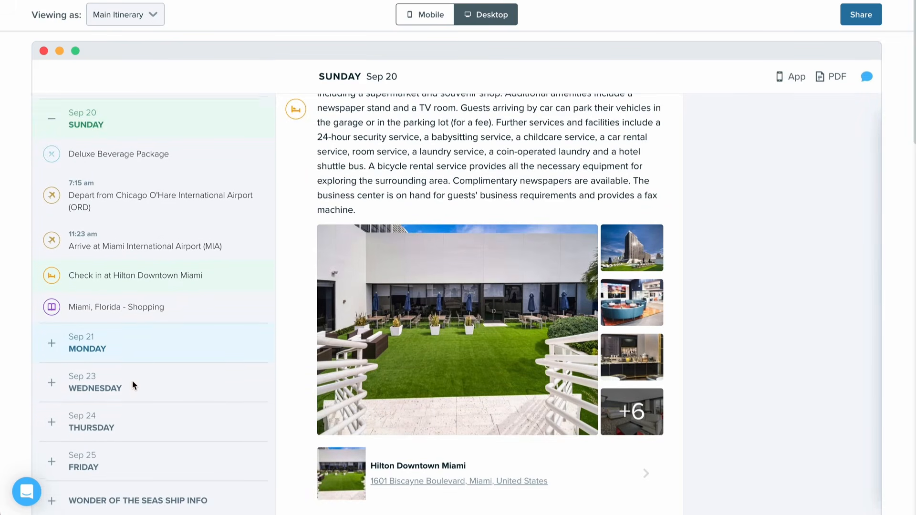
left_click(119, 498)
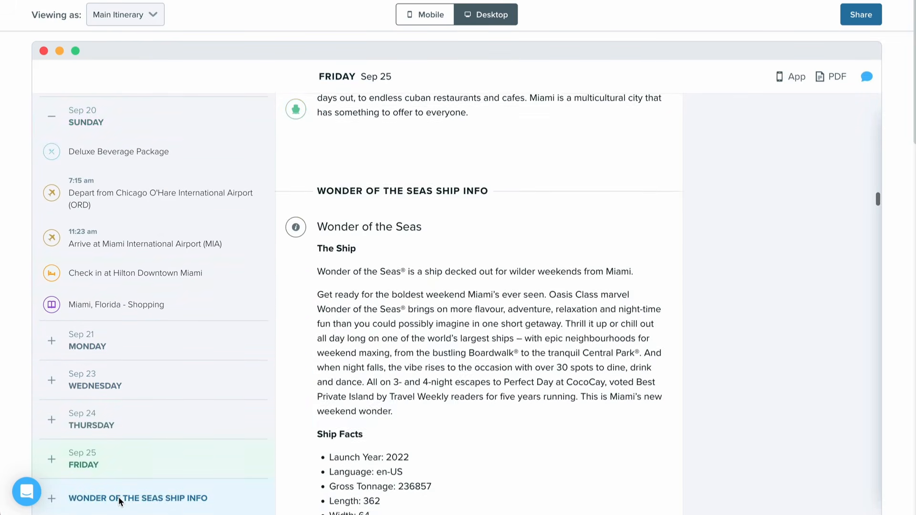
scroll(442, 365, "down", 8)
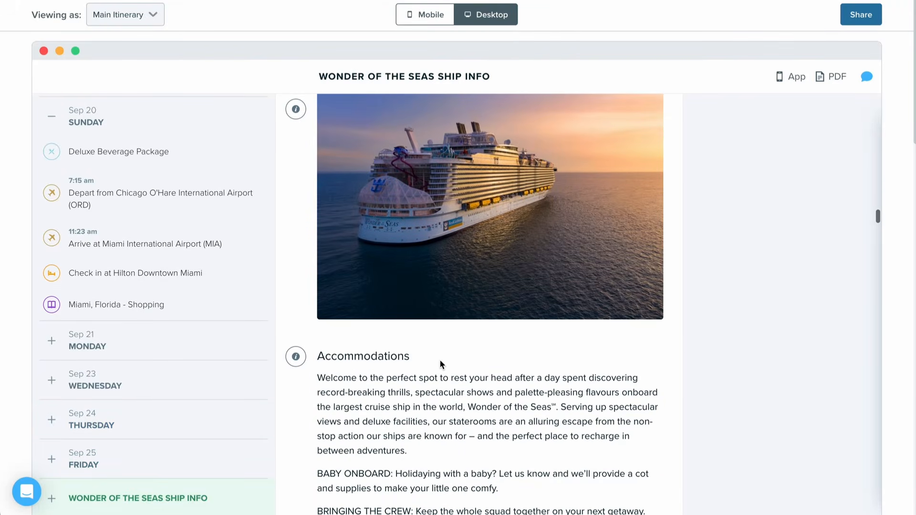
scroll(441, 365, "down", 8)
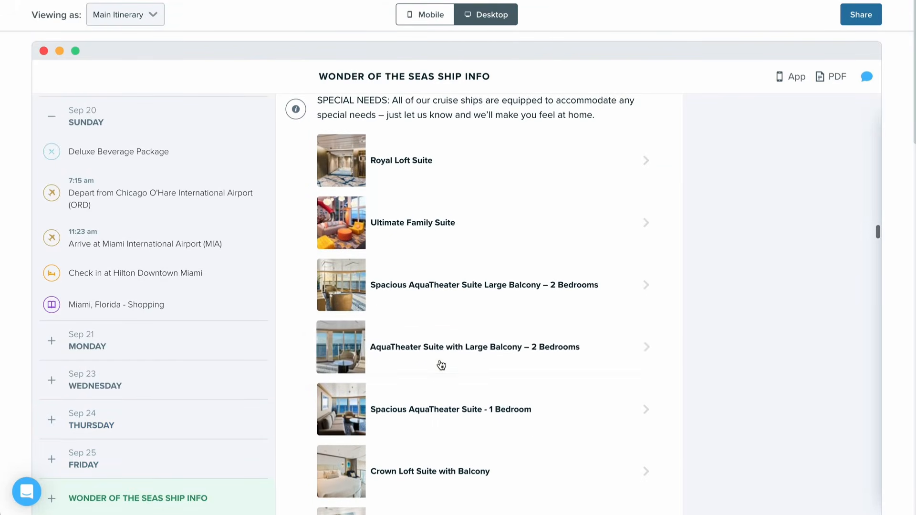
Step: View the Royal Loft Suite details, browse several of its full-size photos and close the details
left_click(339, 161)
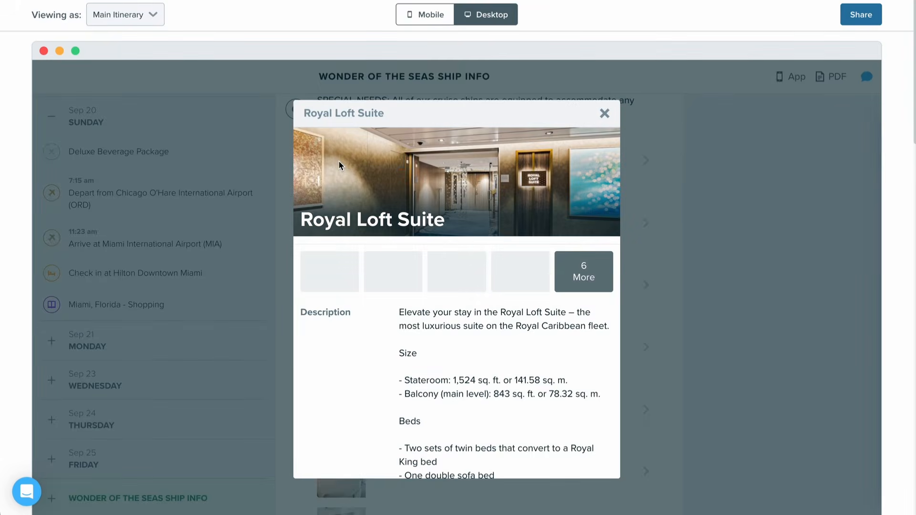
left_click(532, 270)
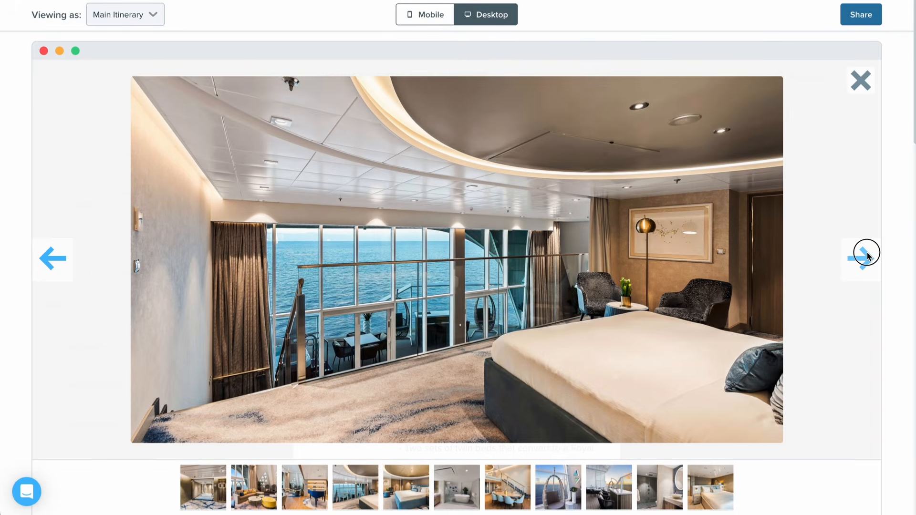
left_click(866, 255)
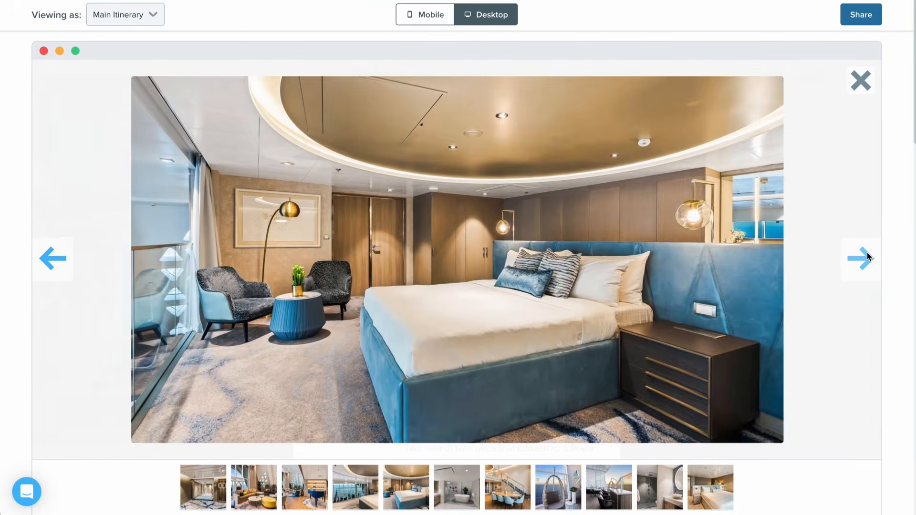
left_click(867, 256)
left_click(867, 256)
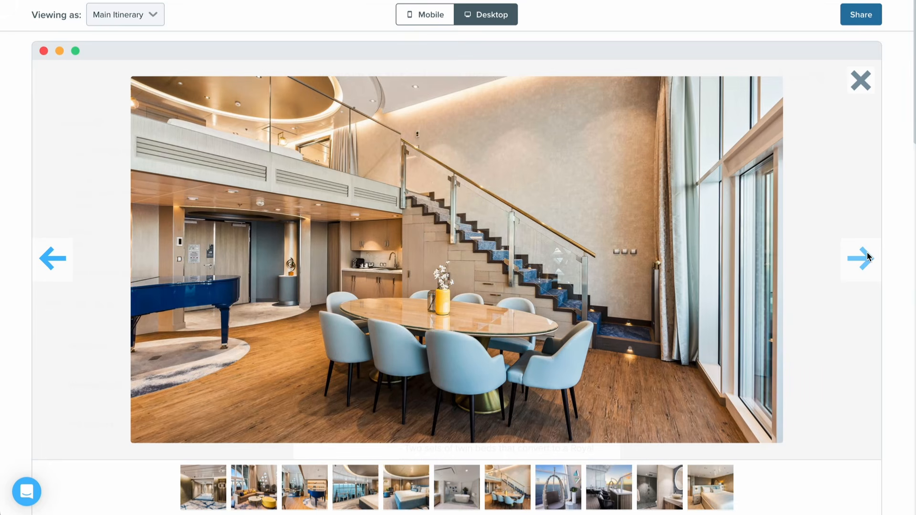
left_click(860, 85)
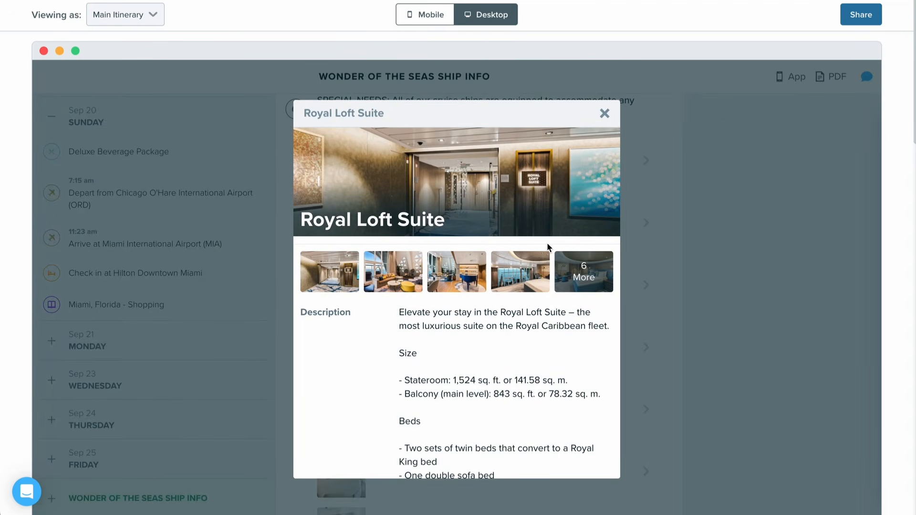
scroll(548, 247, "down", 2)
left_click(606, 112)
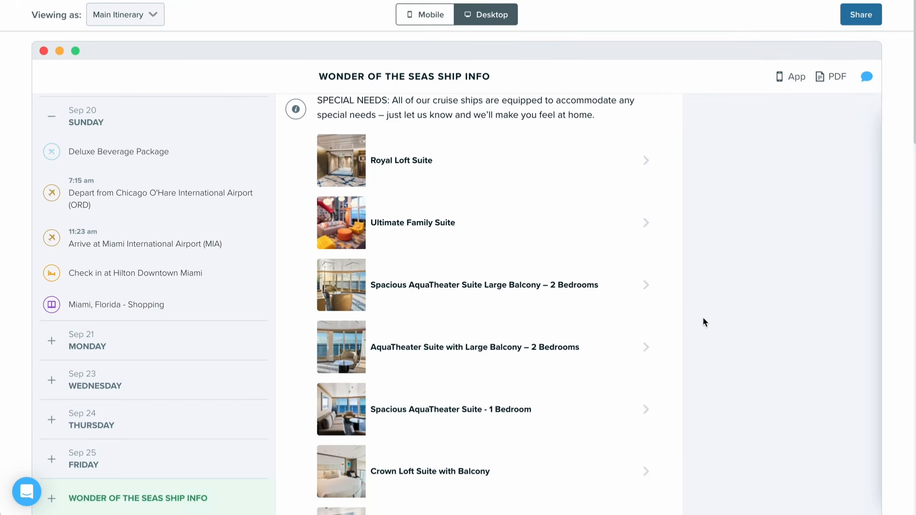
Step: Return to the beginning of the itinerary preview and collapse Sunday's list of items
scroll(703, 317, "up", 5)
scroll(703, 317, "up", 15)
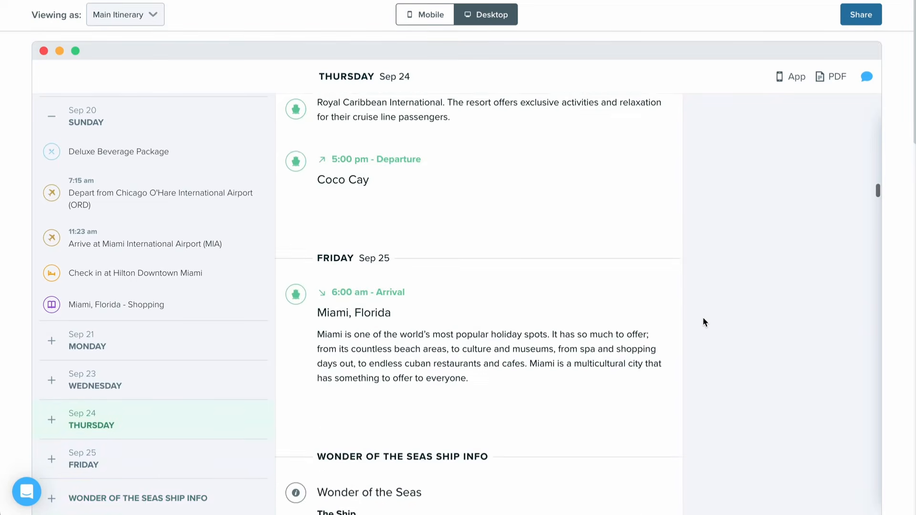
scroll(702, 317, "up", 15)
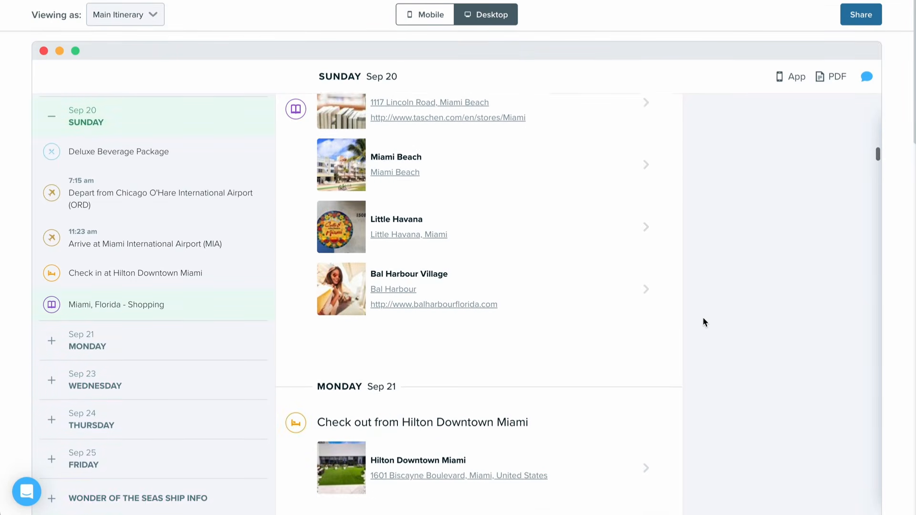
scroll(703, 317, "up", 15)
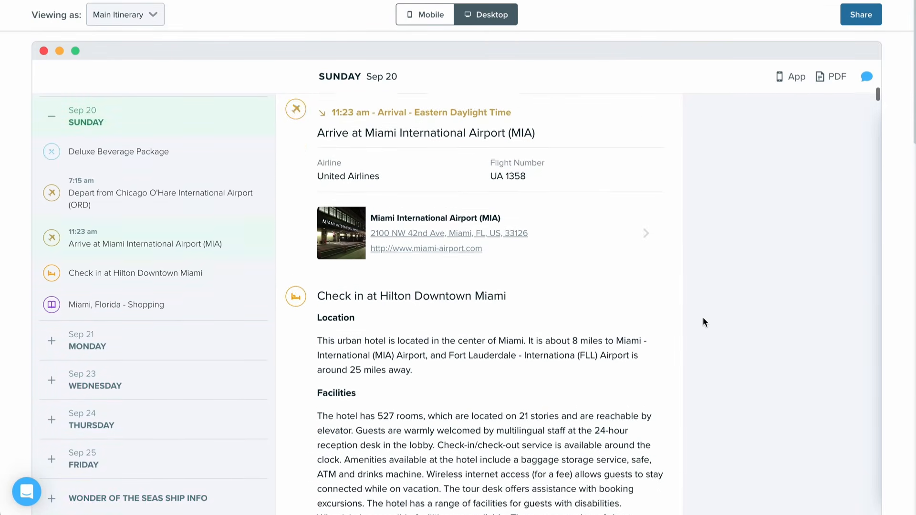
scroll(703, 316, "up", 10)
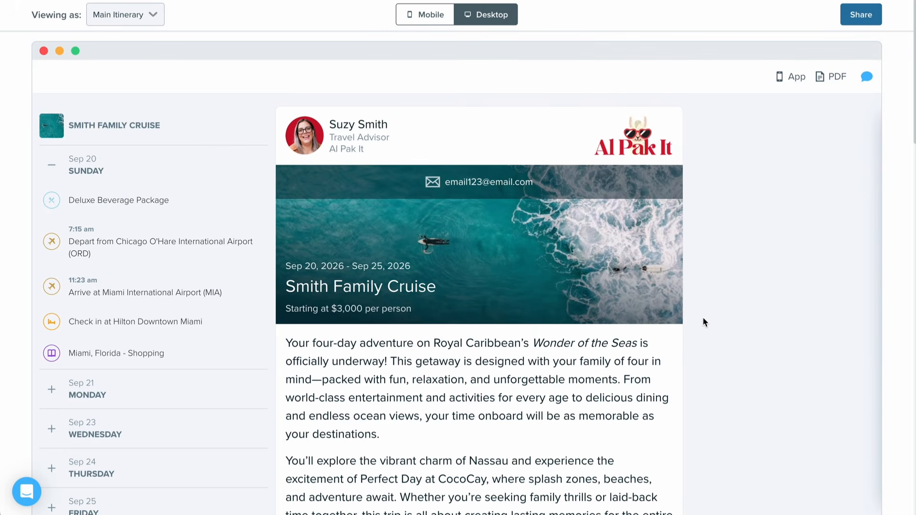
left_click(44, 165)
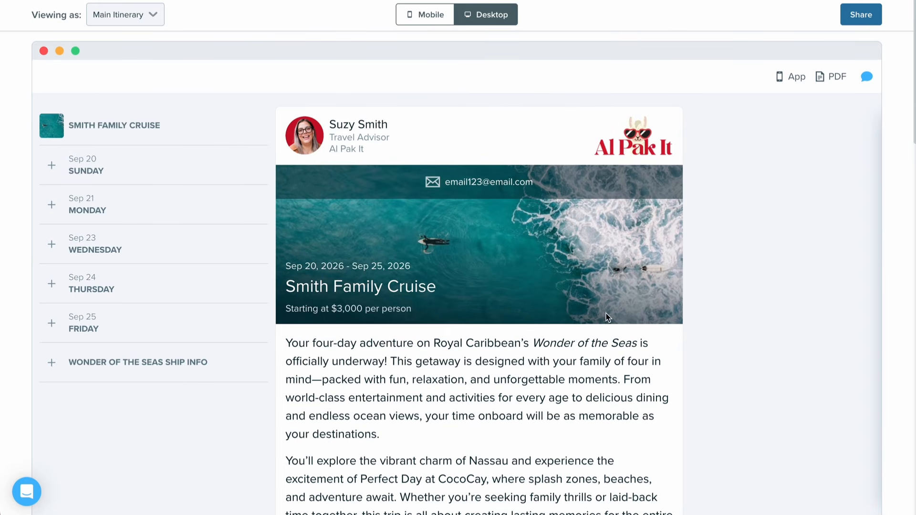
Step: Open the Travefy help and support messenger
left_click(27, 490)
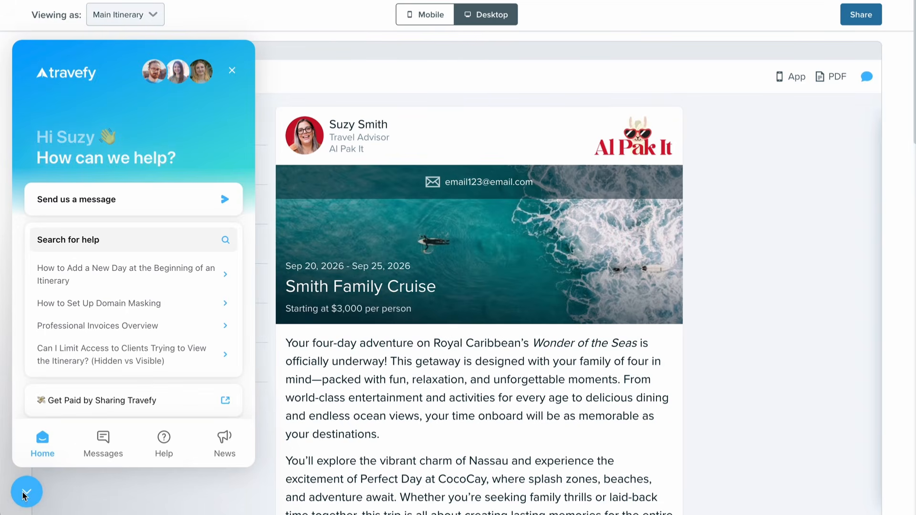